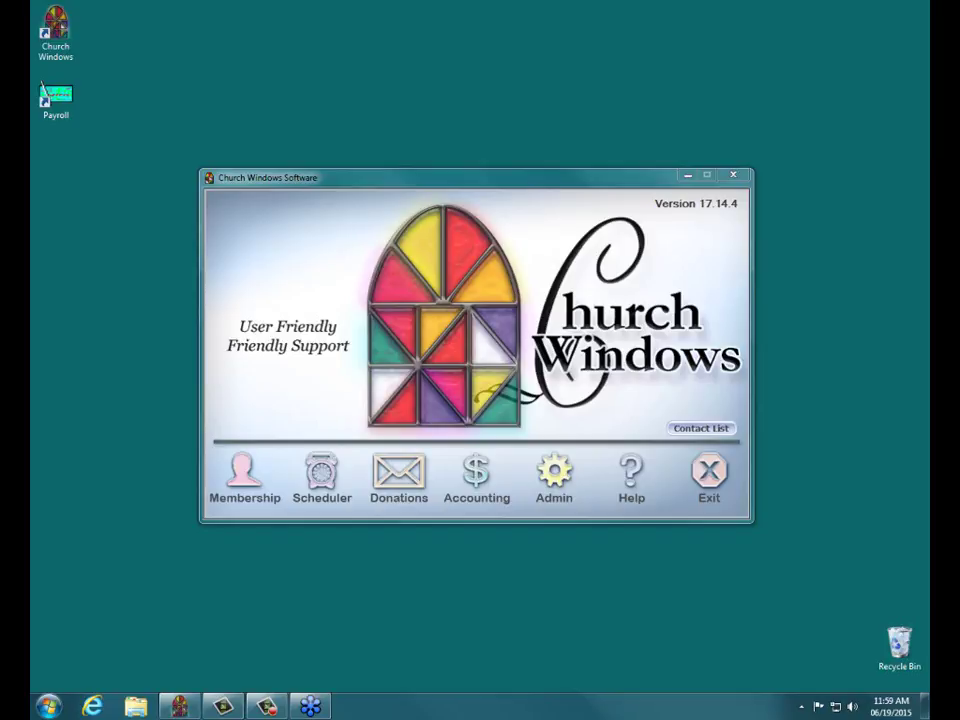
# - Switch to the web browser and look through the Church Windows website's New Version Resources page and Support Blog
pyautogui.click(91, 706)
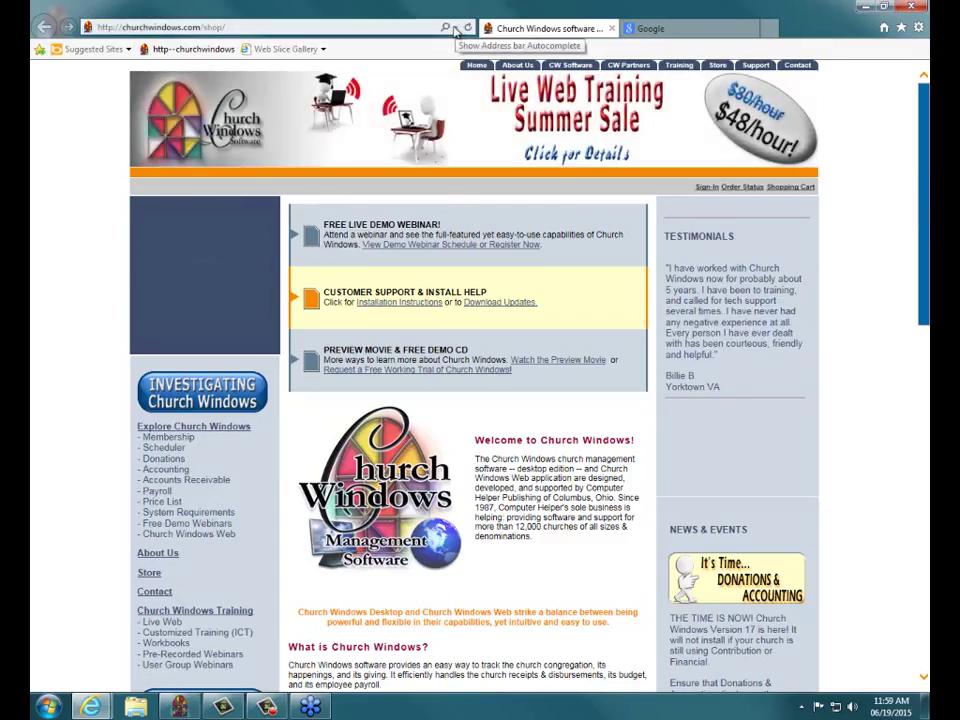
pyautogui.moveTo(918, 172); pyautogui.dragTo(918, 344)
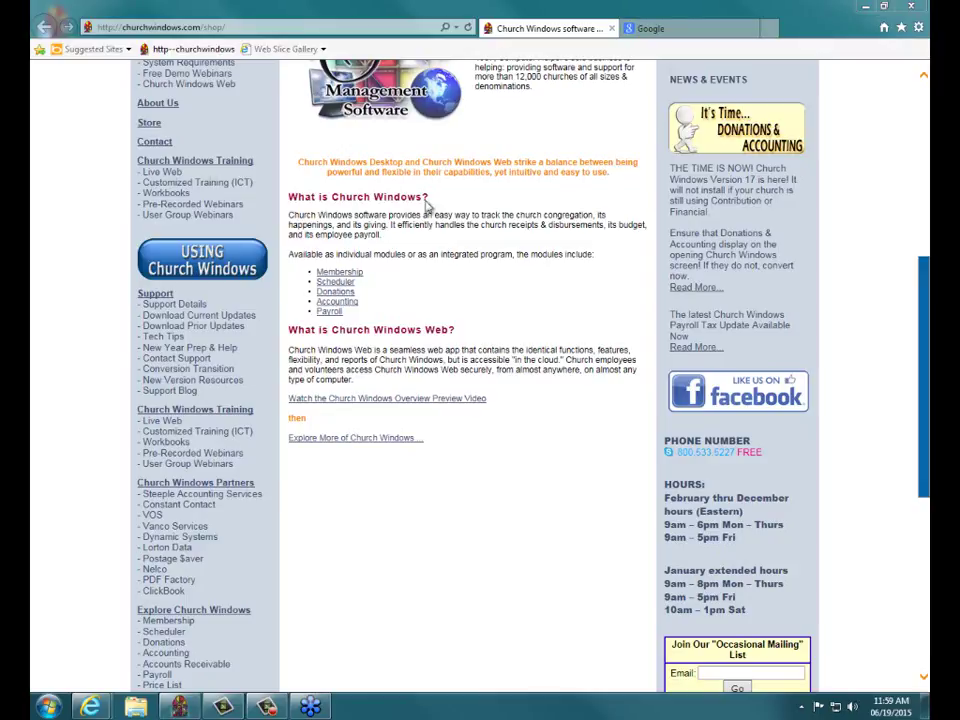
pyautogui.click(165, 383)
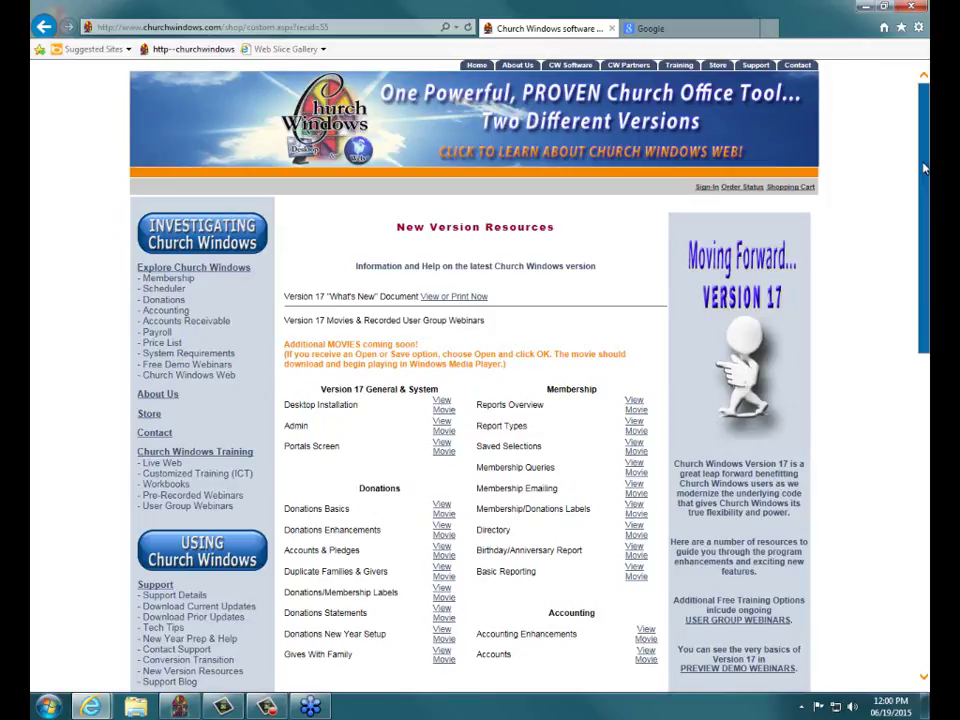
pyautogui.scroll(-1, 925, 168)
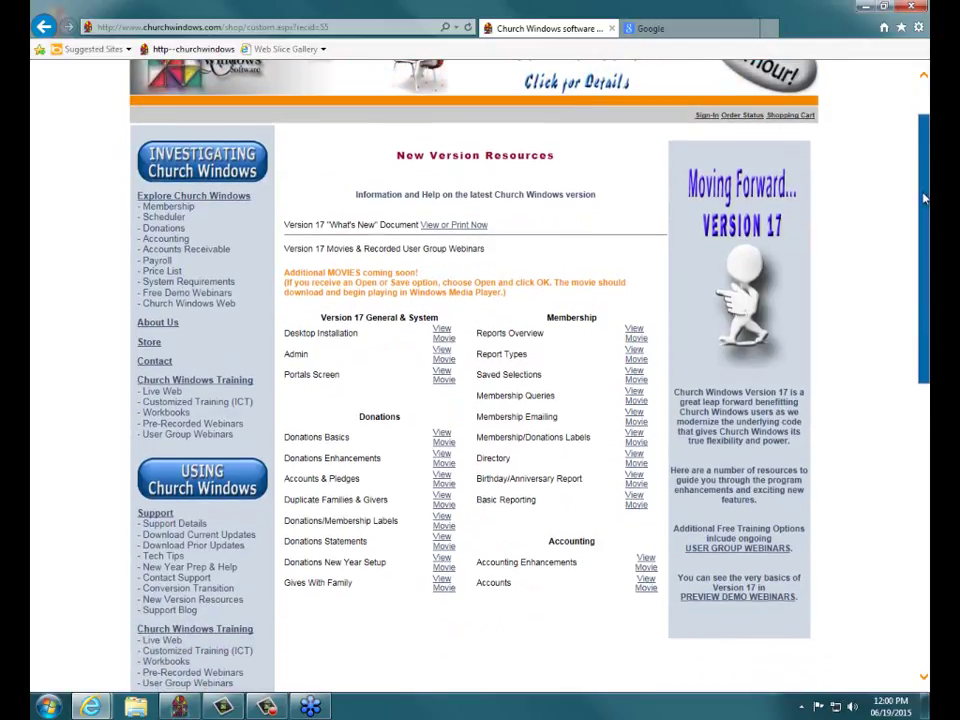
pyautogui.click(190, 610)
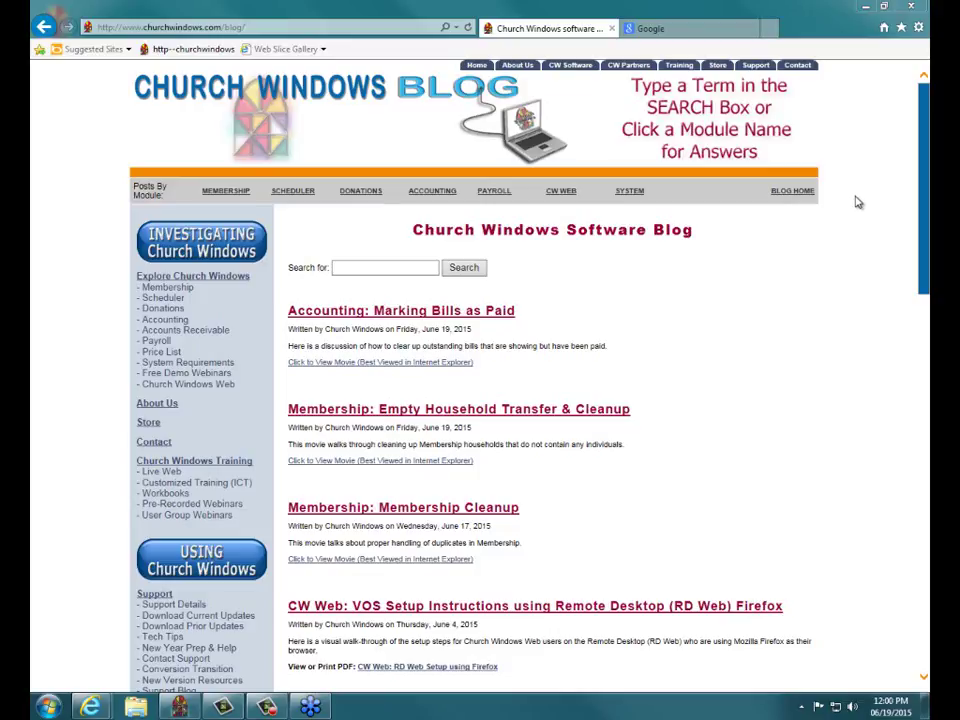
# - Close the Google page and the web browser to return to the Church Windows start window
pyautogui.click(712, 30)
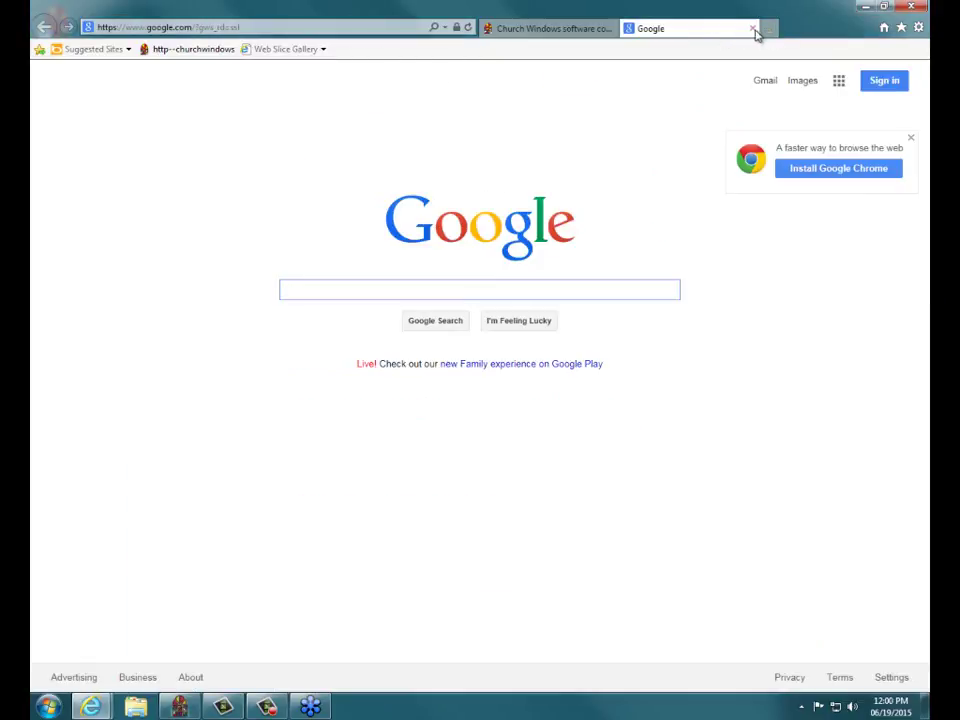
pyautogui.click(752, 28)
pyautogui.click(752, 29)
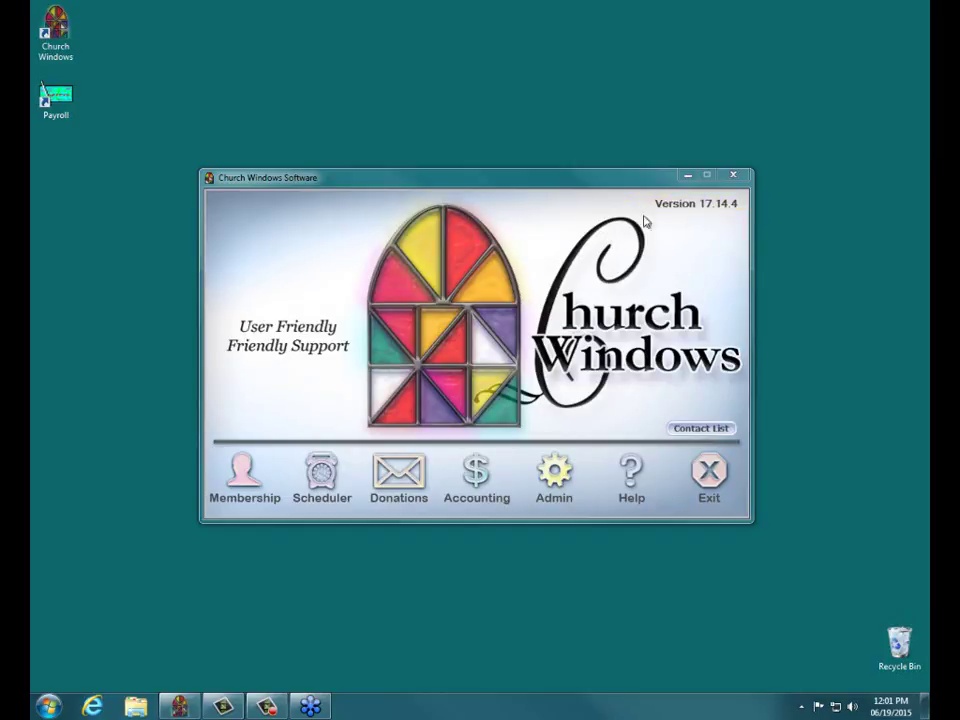
# - Open the Accounting module's reports and look over the available worksheet reports
pyautogui.click(477, 478)
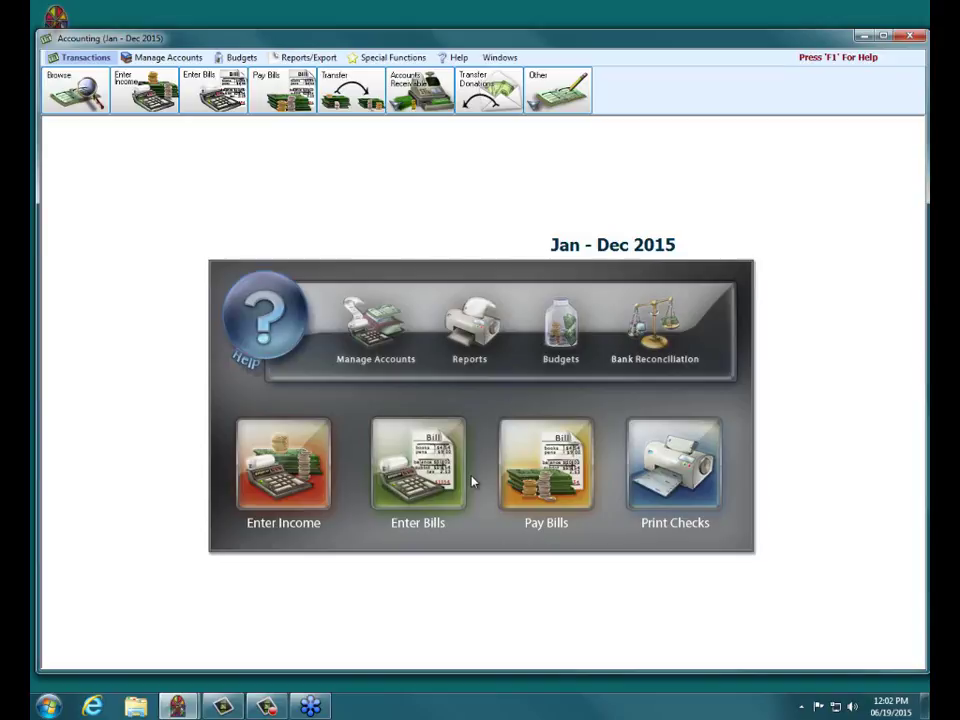
pyautogui.click(320, 58)
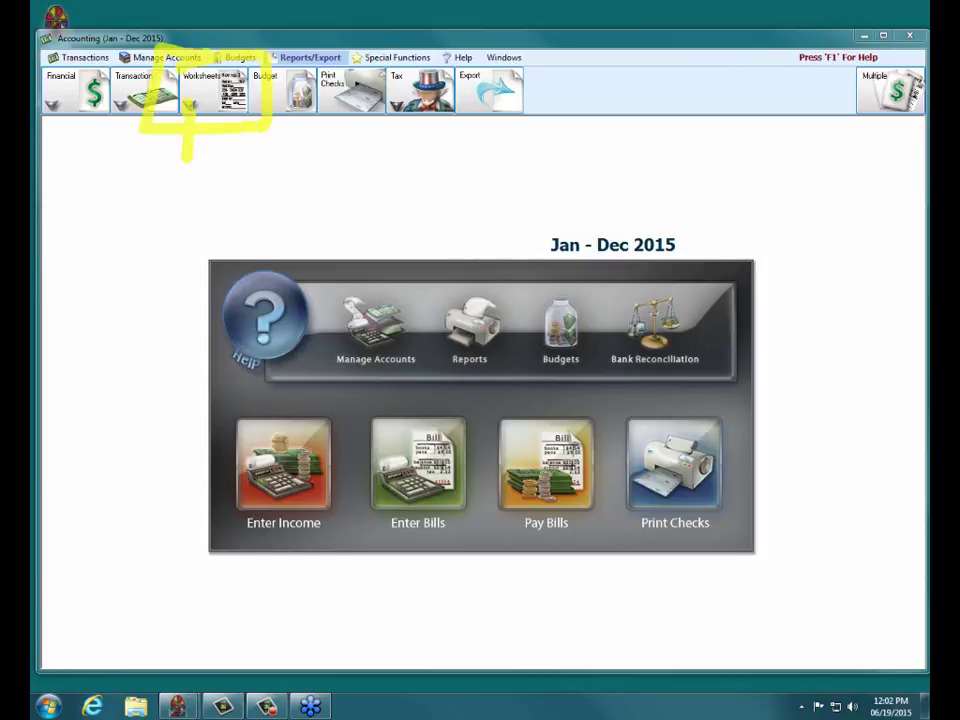
pyautogui.click(193, 104)
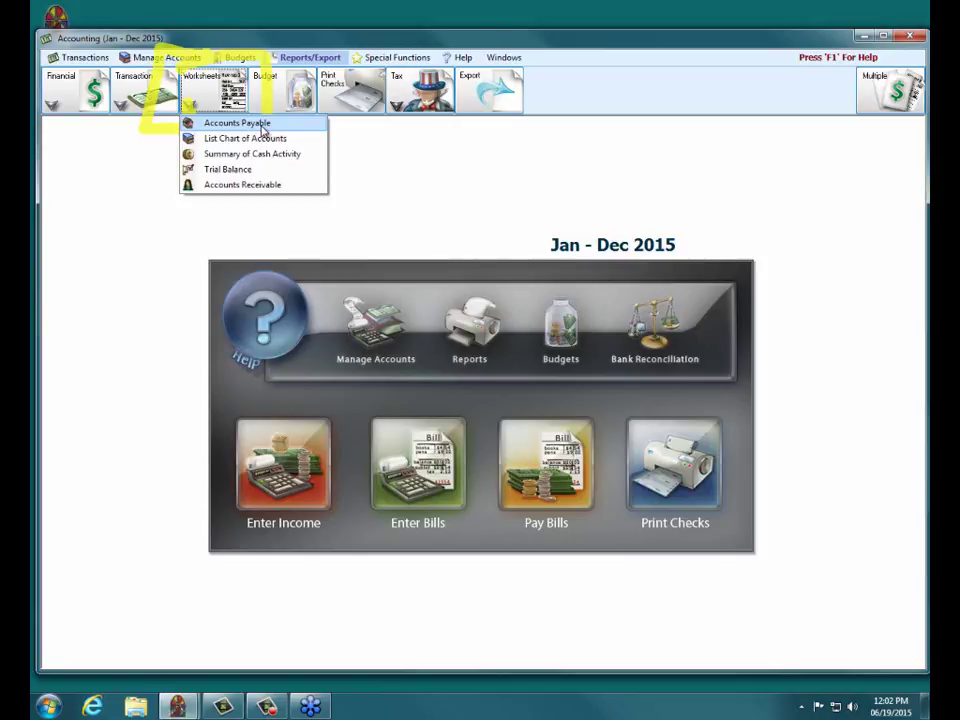
pyautogui.press('Escape')
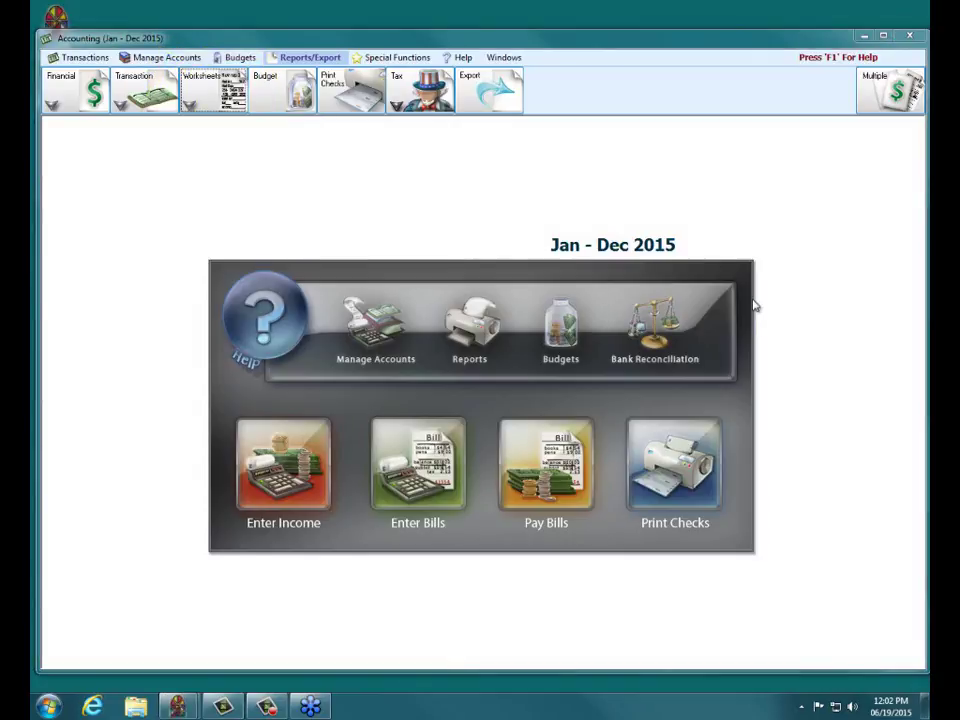
# - Add Accounts Payable to a multiple-report selection, view its report options, and close both dialogs
pyautogui.click(471, 337)
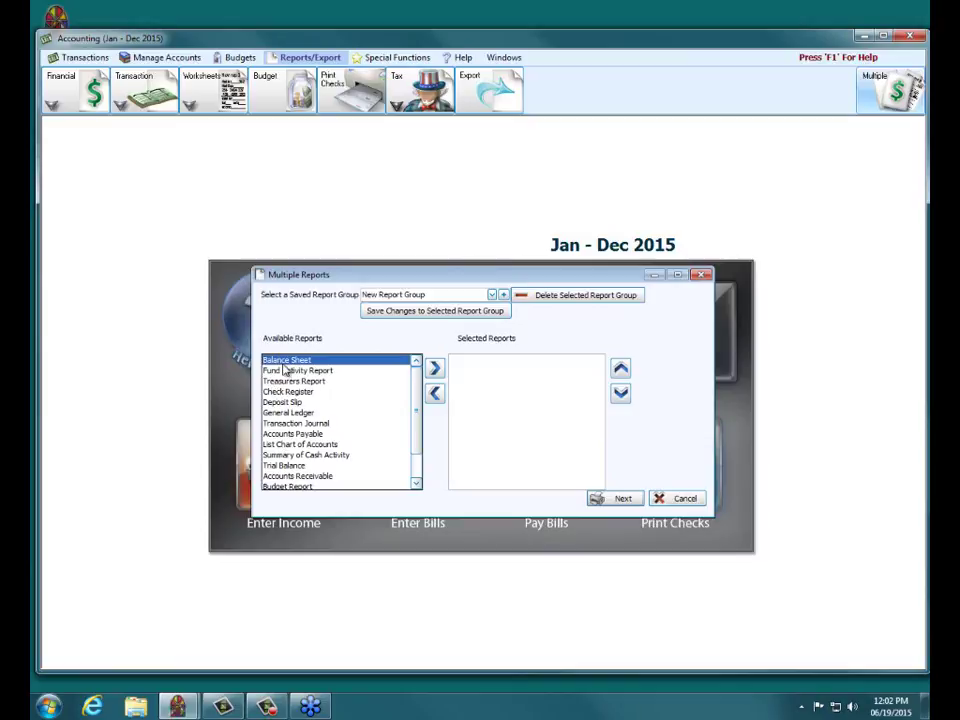
pyautogui.click(285, 434)
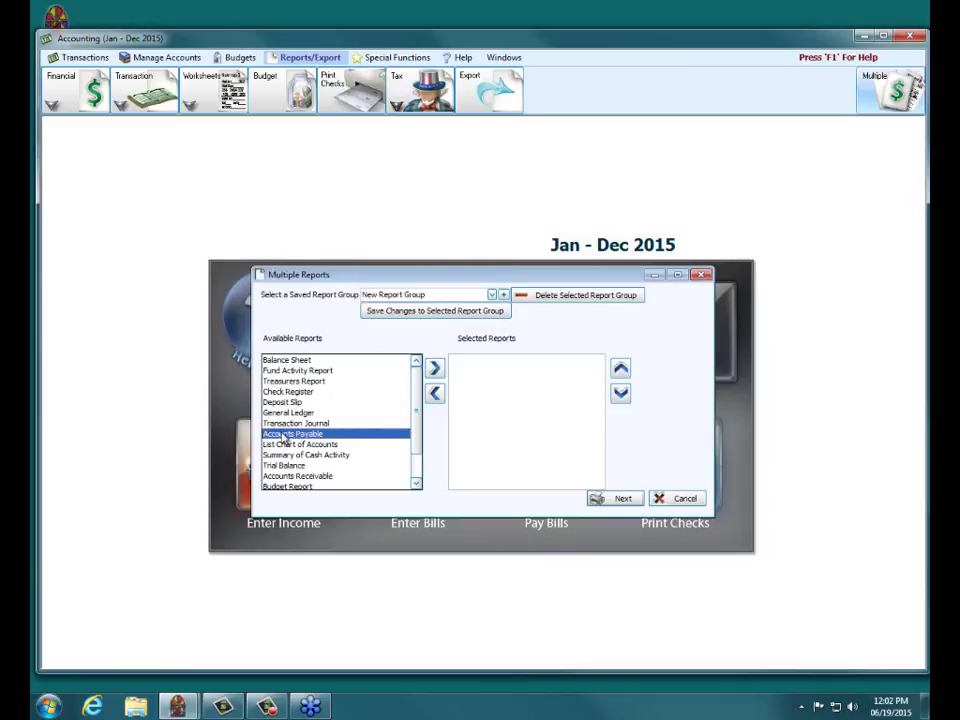
pyautogui.click(434, 368)
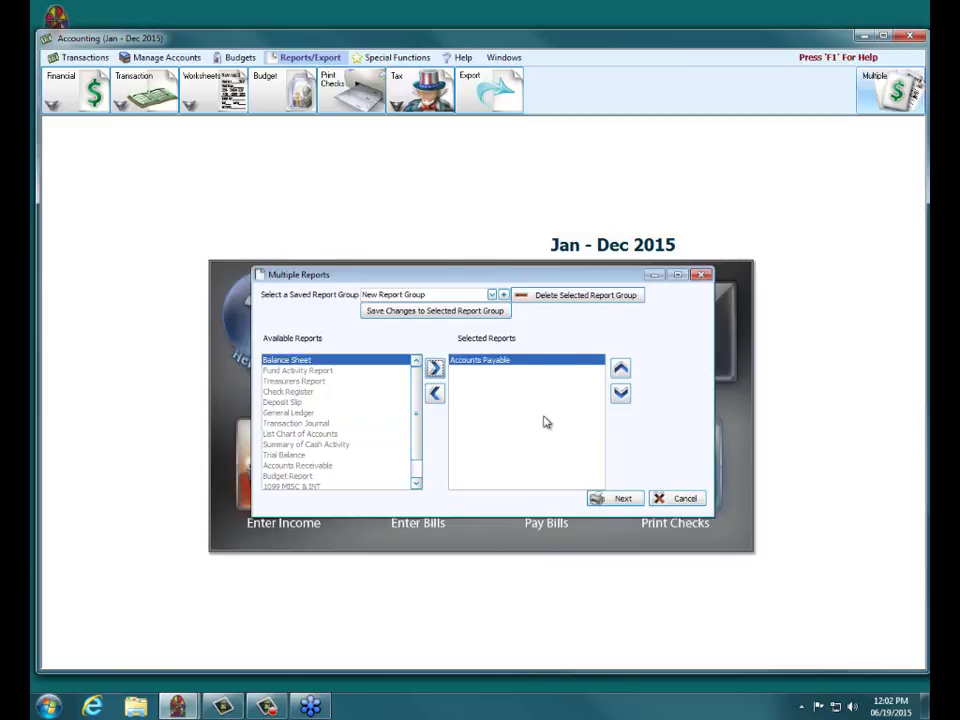
pyautogui.click(621, 498)
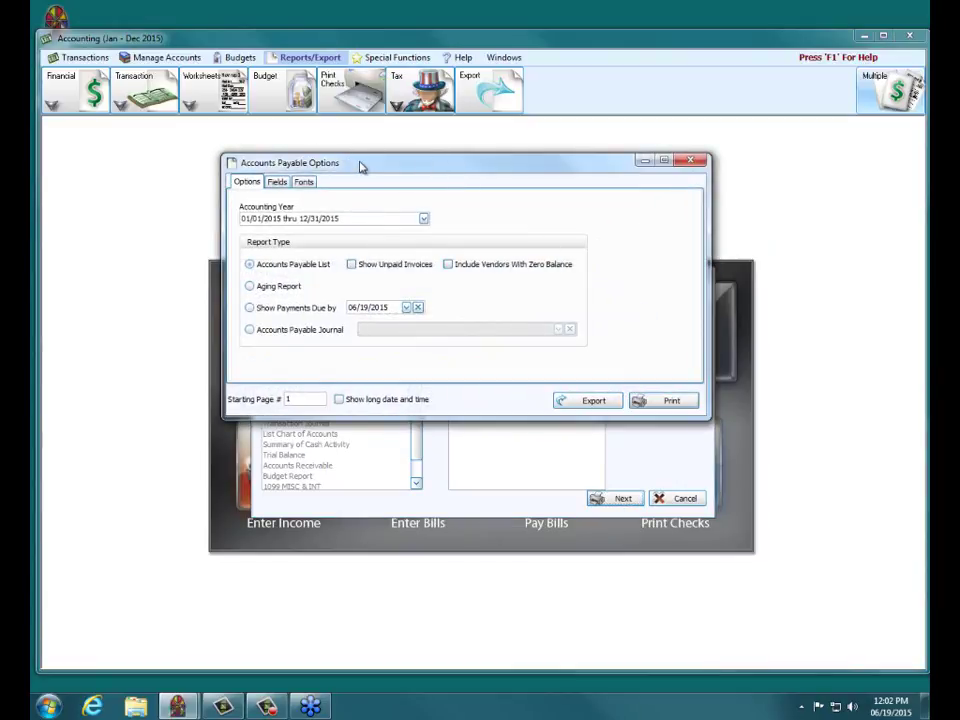
pyautogui.moveTo(360, 167); pyautogui.dragTo(378, 252)
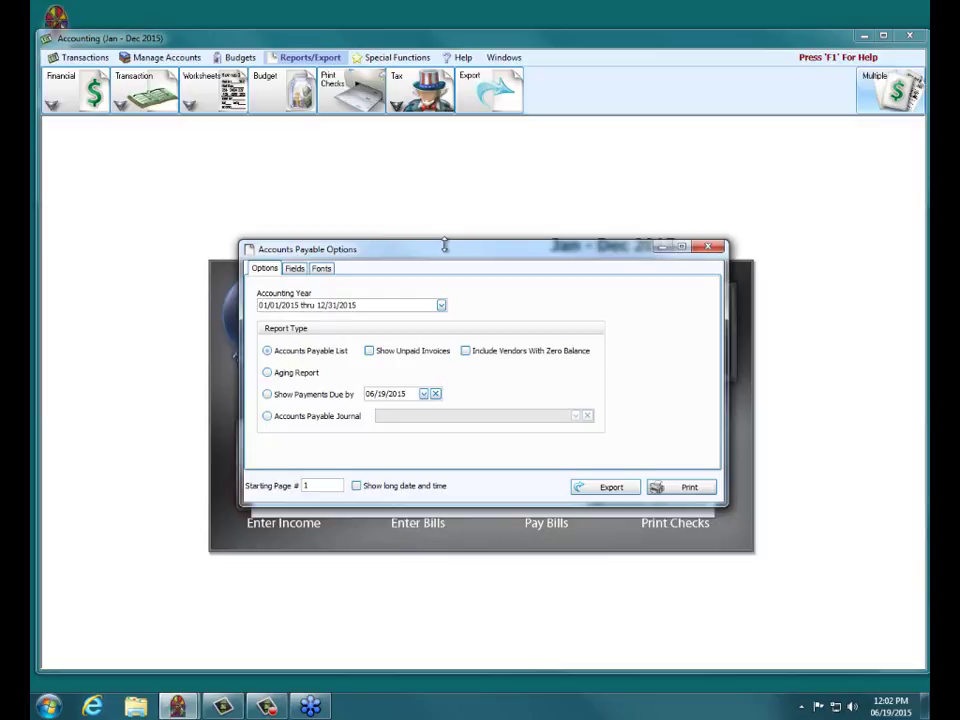
pyautogui.click(710, 247)
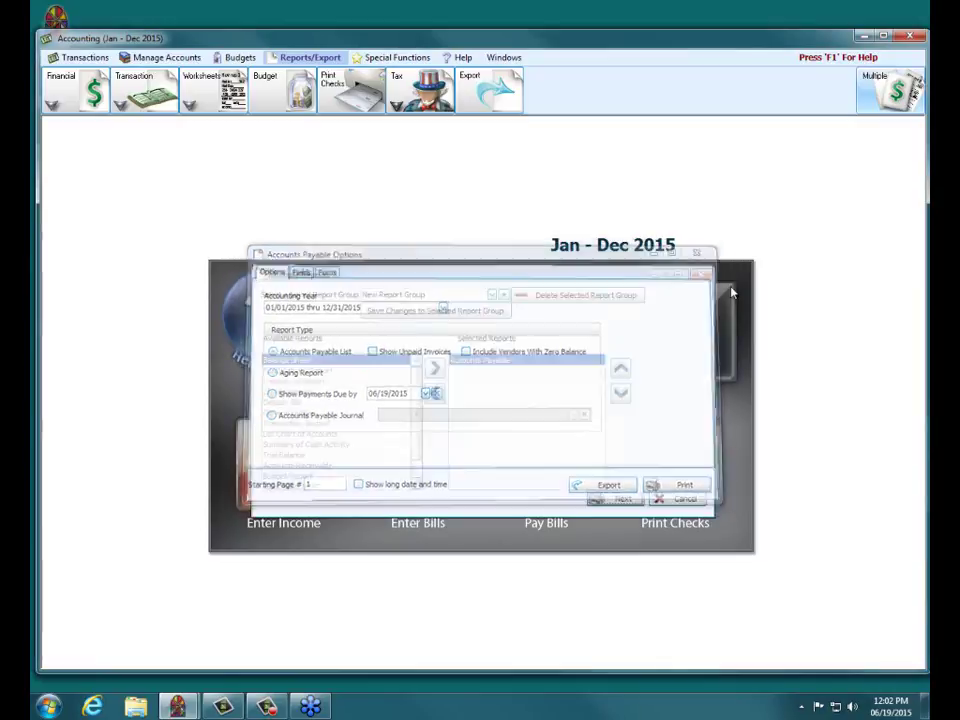
pyautogui.click(704, 273)
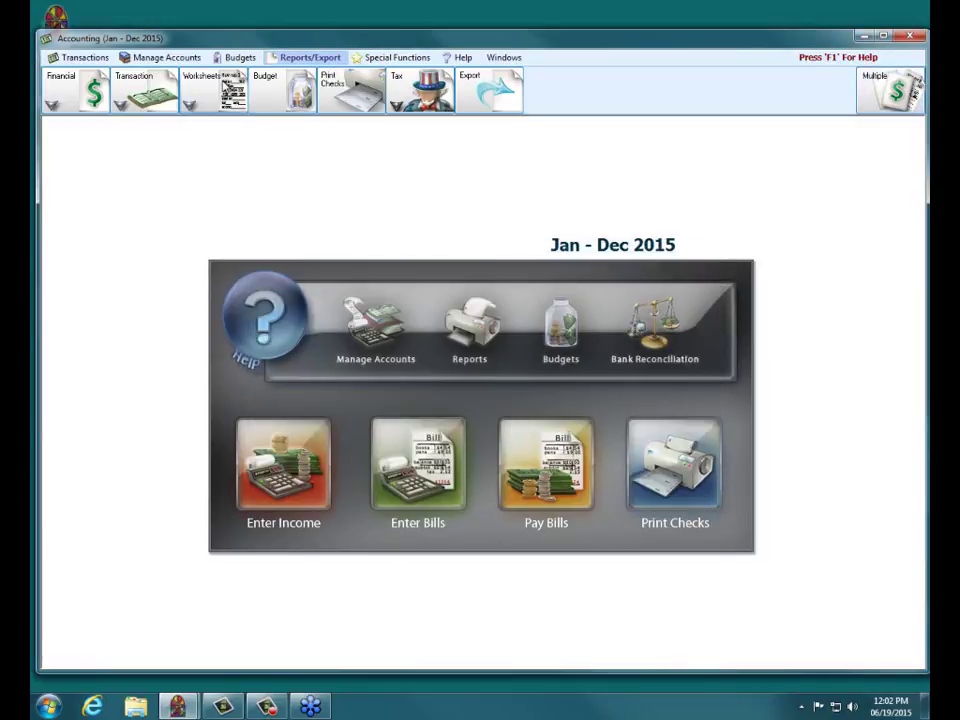
# - Open the Accounts Payable worksheet report options and move the dialog over the middle of the Accounting window
pyautogui.click(189, 104)
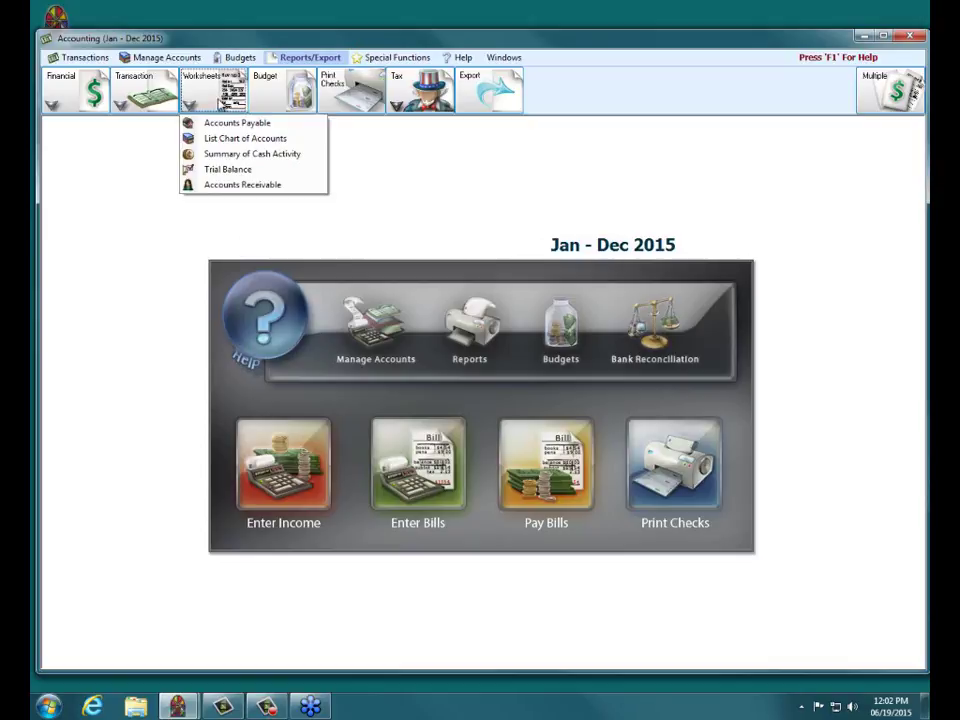
pyautogui.click(222, 122)
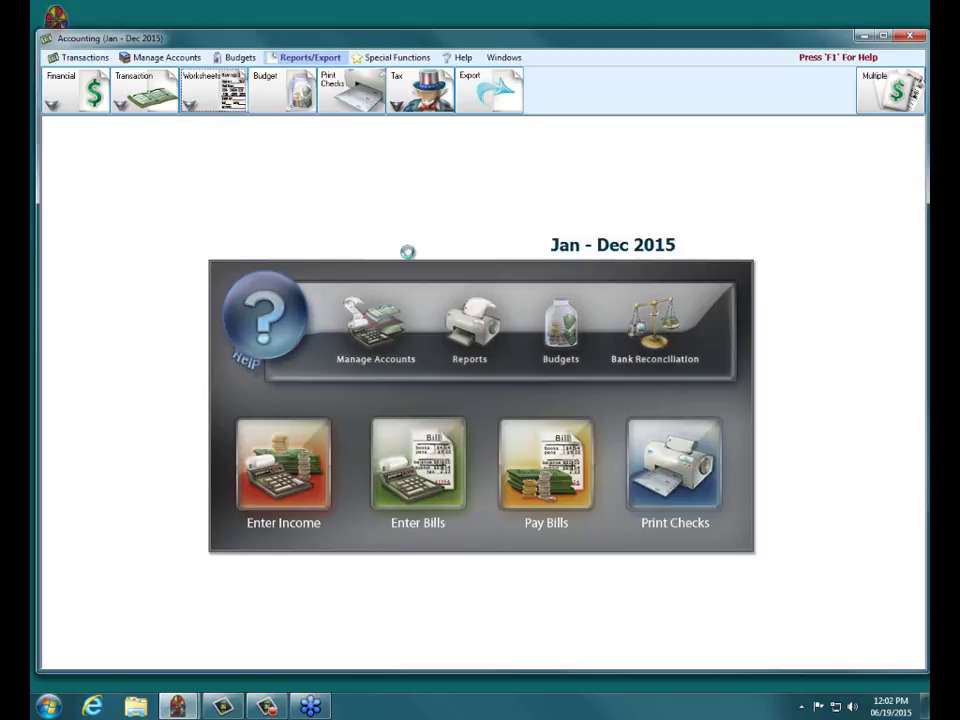
pyautogui.moveTo(484, 357); pyautogui.dragTo(463, 276)
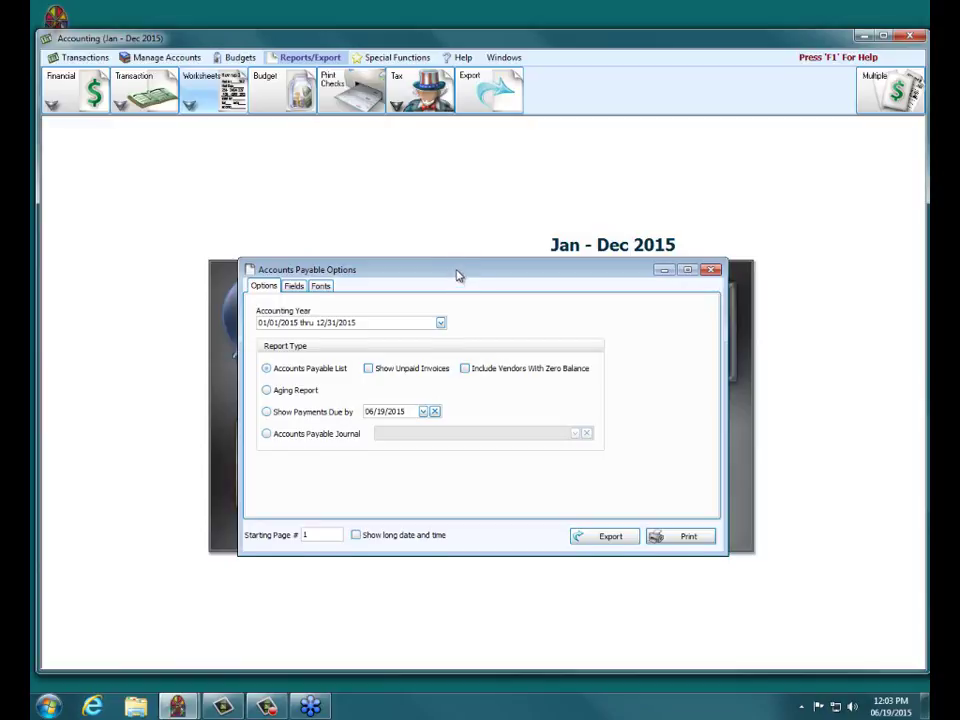
pyautogui.moveTo(458, 276); pyautogui.dragTo(456, 273)
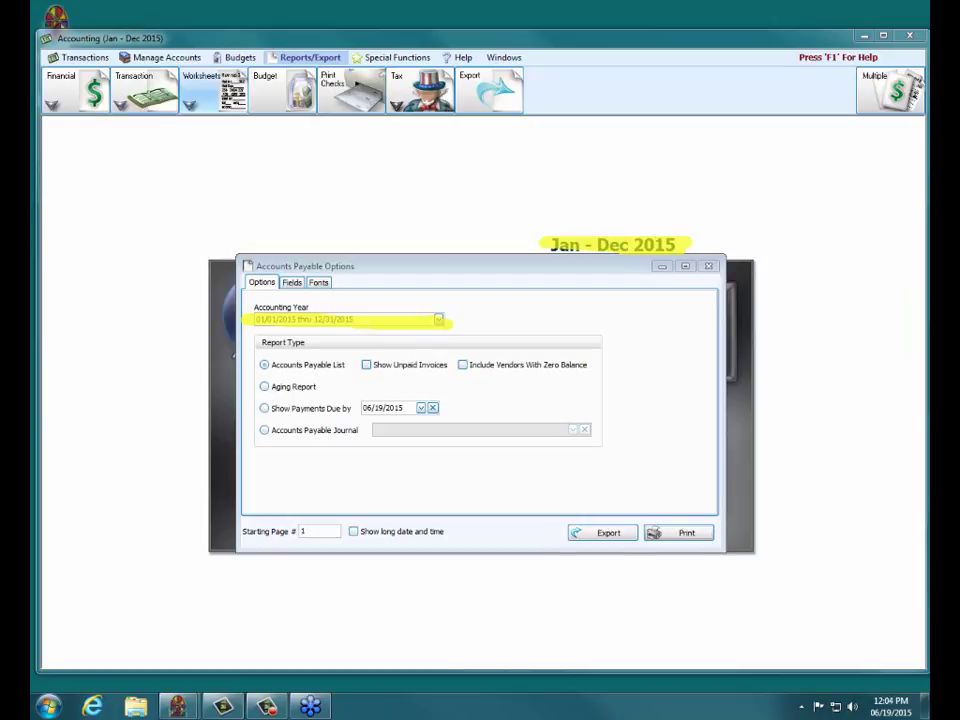
# - Try the 2014 accounting year for the Accounts Payable report and set it back to 01/01/2015 thru 12/31/2015
pyautogui.click(438, 319)
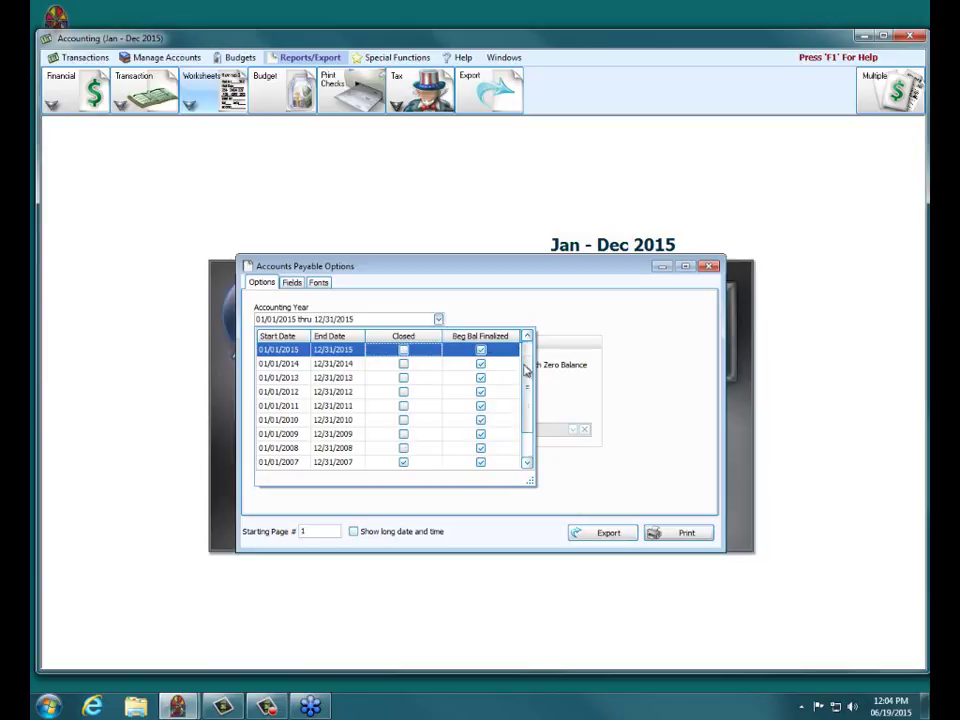
pyautogui.moveTo(525, 367); pyautogui.dragTo(527, 332)
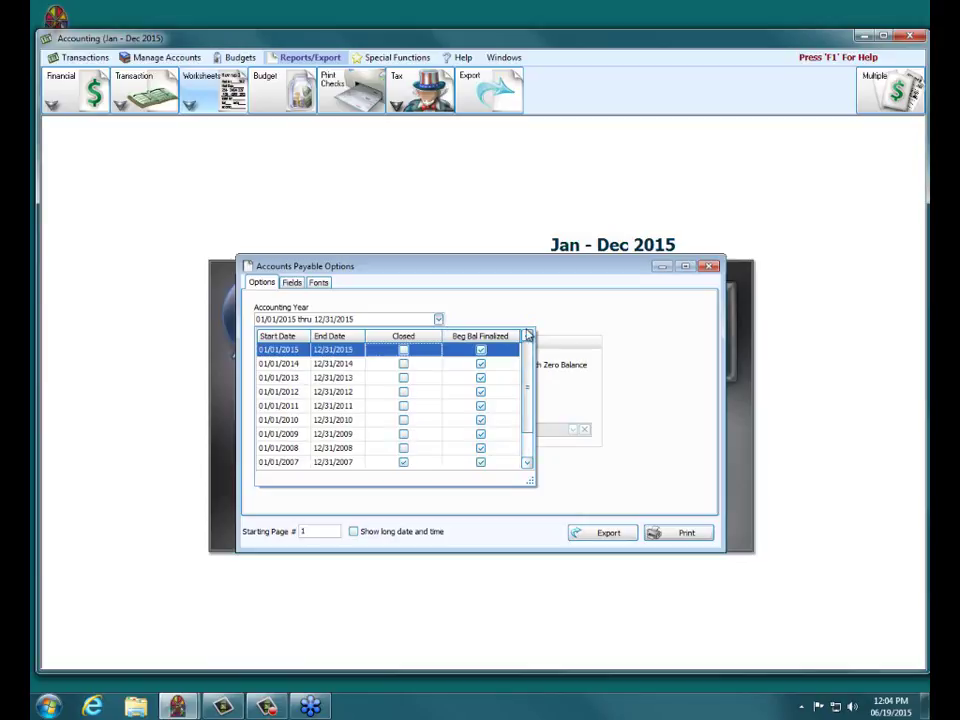
pyautogui.click(335, 366)
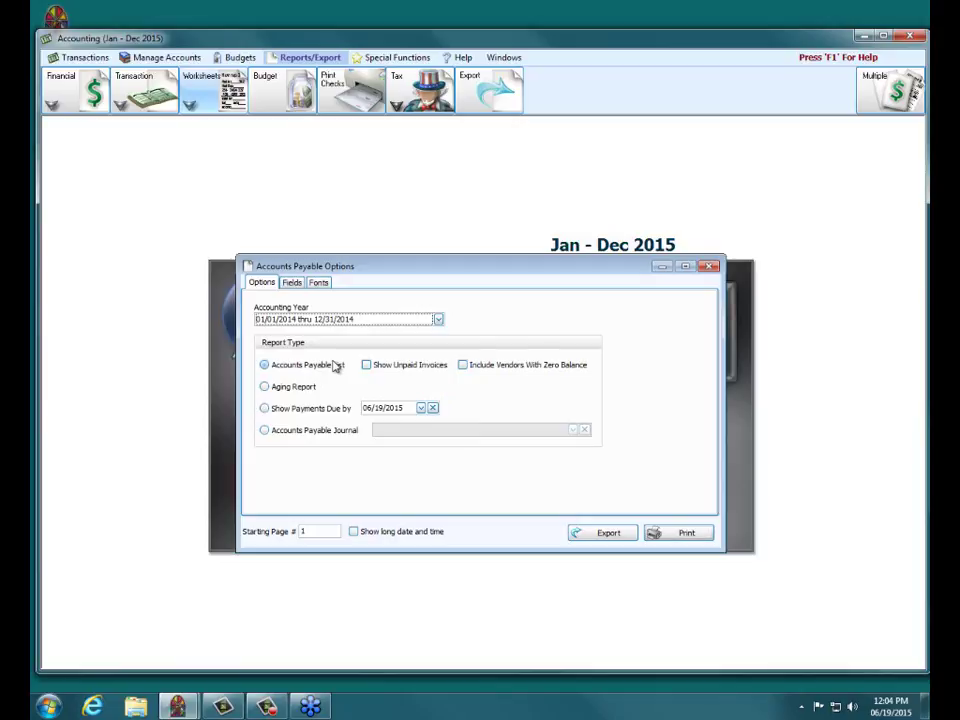
pyautogui.click(438, 319)
pyautogui.click(352, 350)
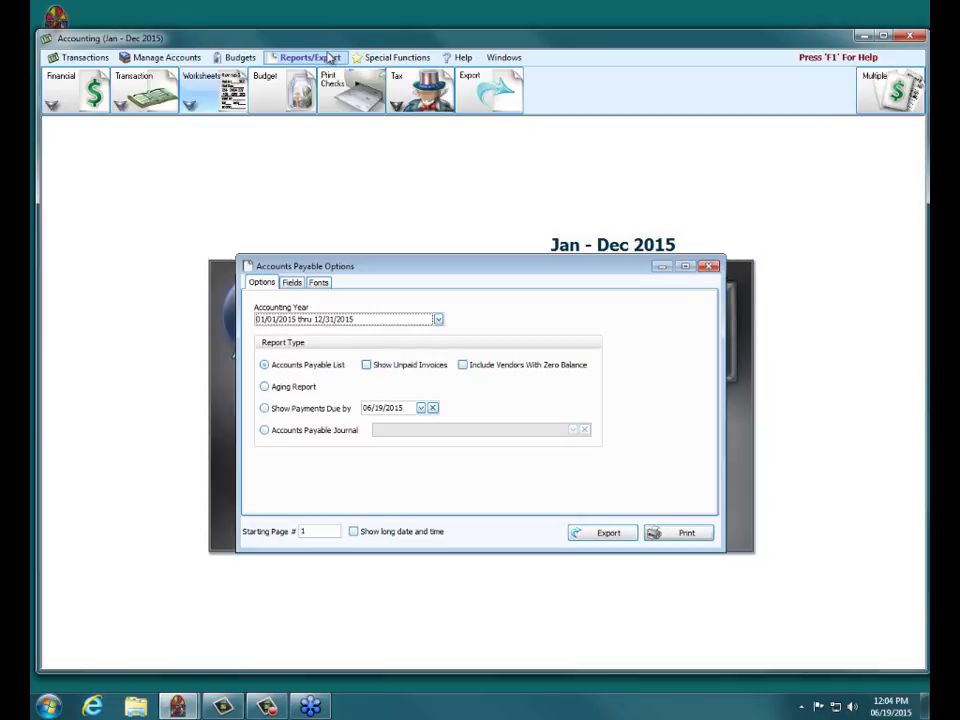
# - Preview the June 2015 Balance Sheet at 140% zoom, examine the Accounts Payable balance, and close the report
pyautogui.click(76, 87)
pyautogui.click(76, 121)
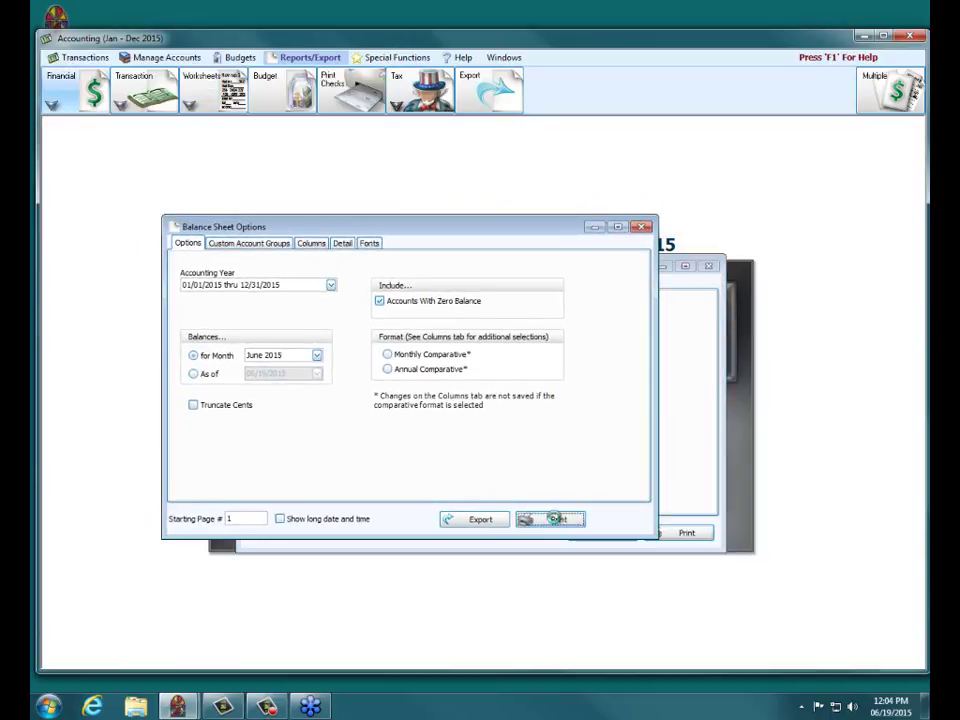
pyautogui.click(551, 519)
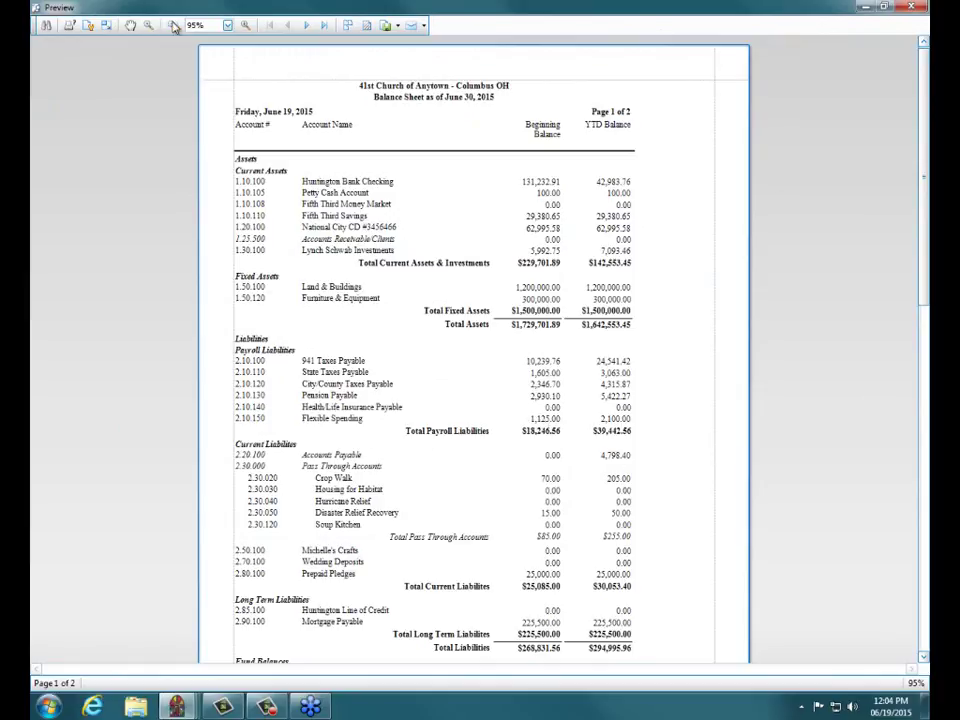
pyautogui.click(246, 26)
pyautogui.click(246, 26)
pyautogui.click(246, 26)
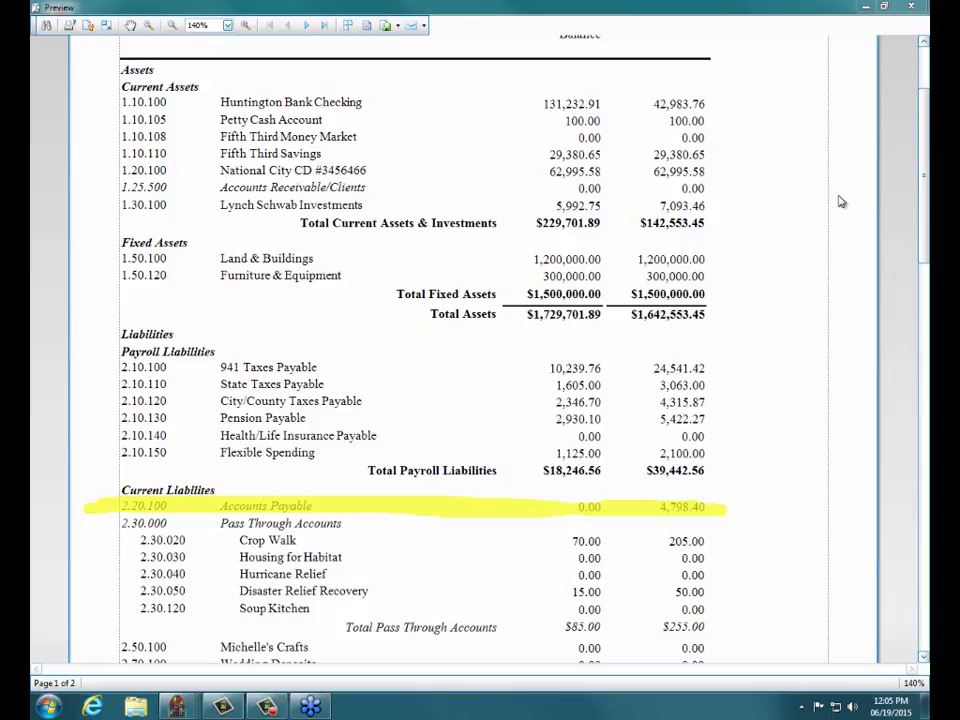
pyautogui.moveTo(923, 190)
pyautogui.mouseDown()
pyautogui.moveTo(923, 169)
pyautogui.moveTo(927, 194)
pyautogui.mouseUp()
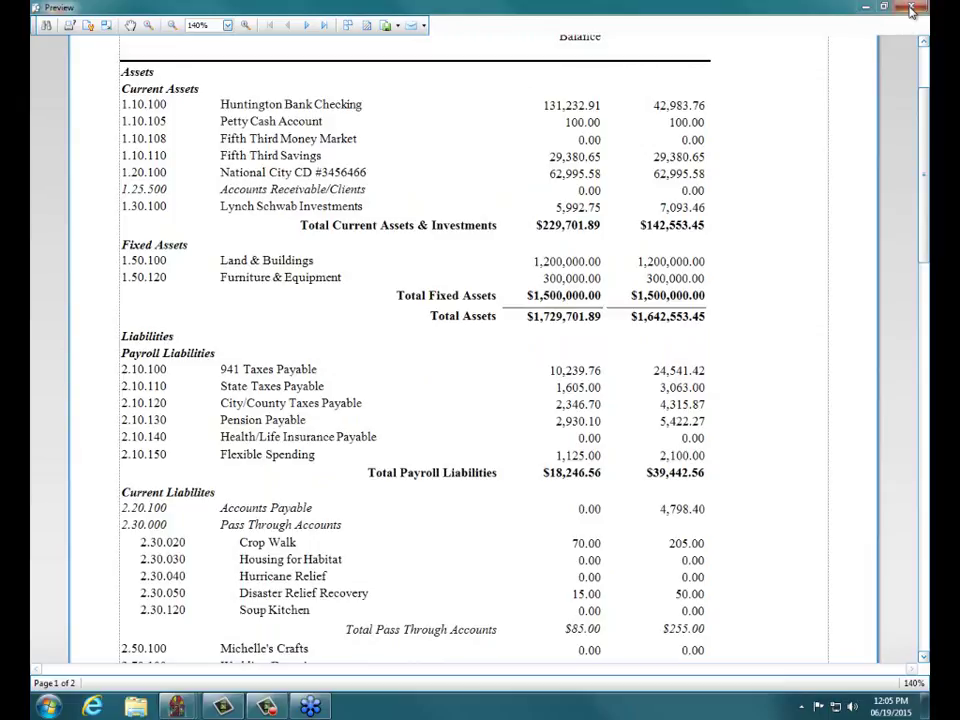
pyautogui.press('Escape')
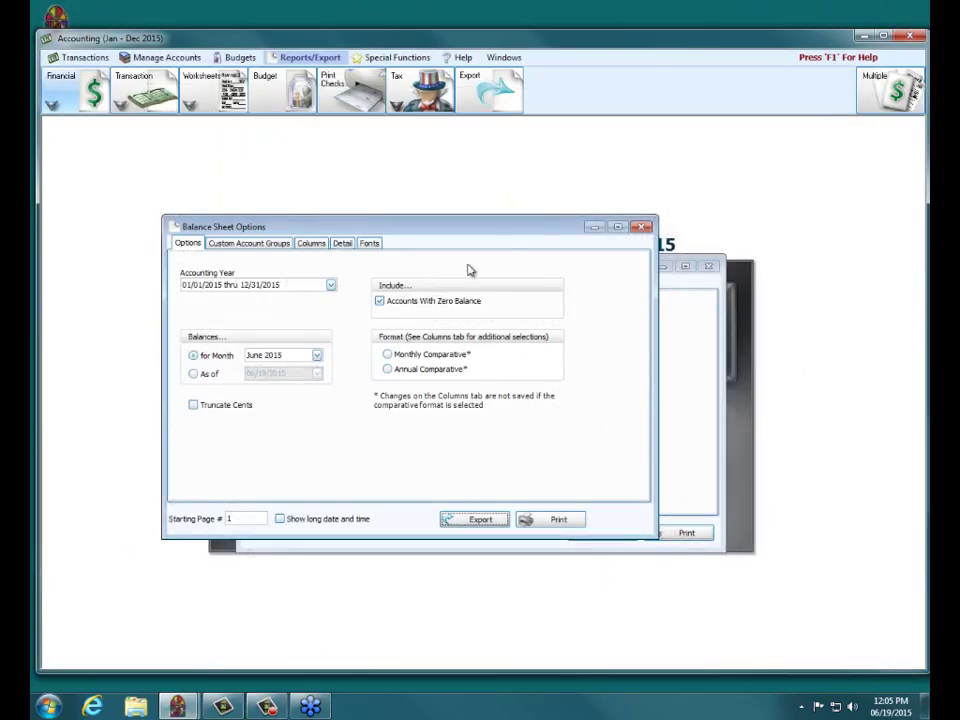
pyautogui.click(640, 227)
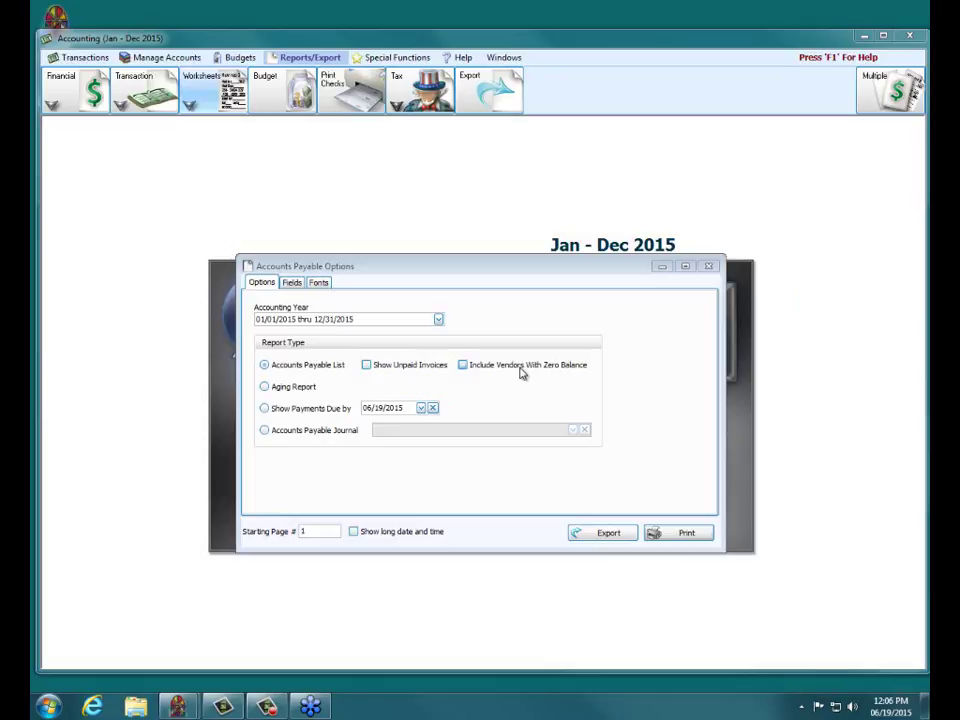
# - Preview the Accounts Payable List for 2015 without unpaid invoices or zero-balance vendors, and close the preview
pyautogui.click(675, 532)
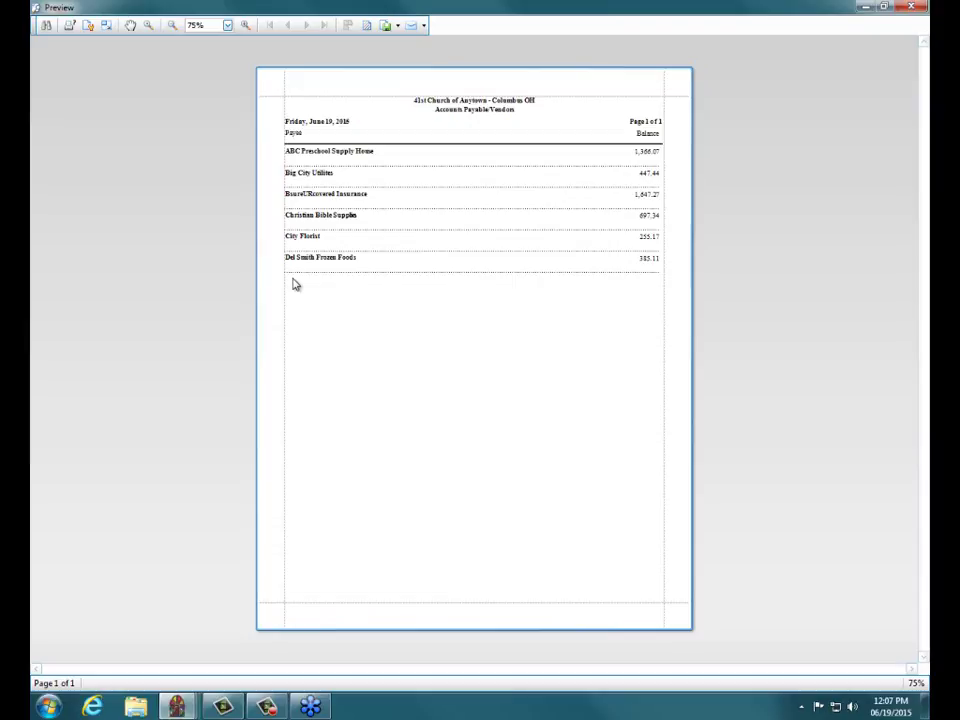
pyautogui.click(911, 8)
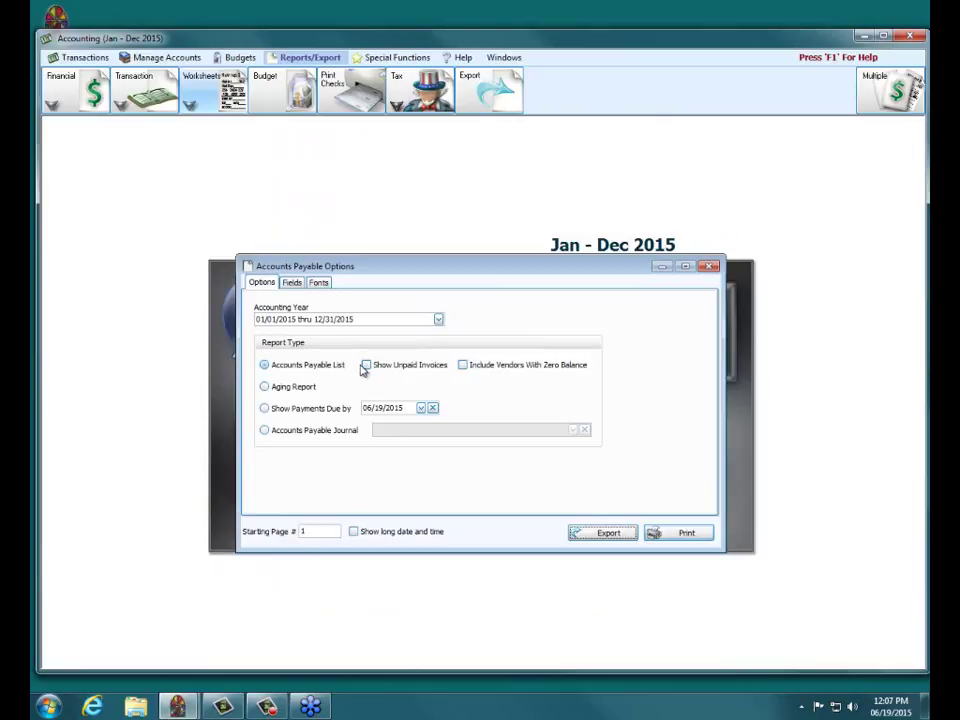
# - Preview the Accounts Payable List with unpaid invoices shown, close the preview, and turn the unpaid invoices option back off
pyautogui.click(366, 365)
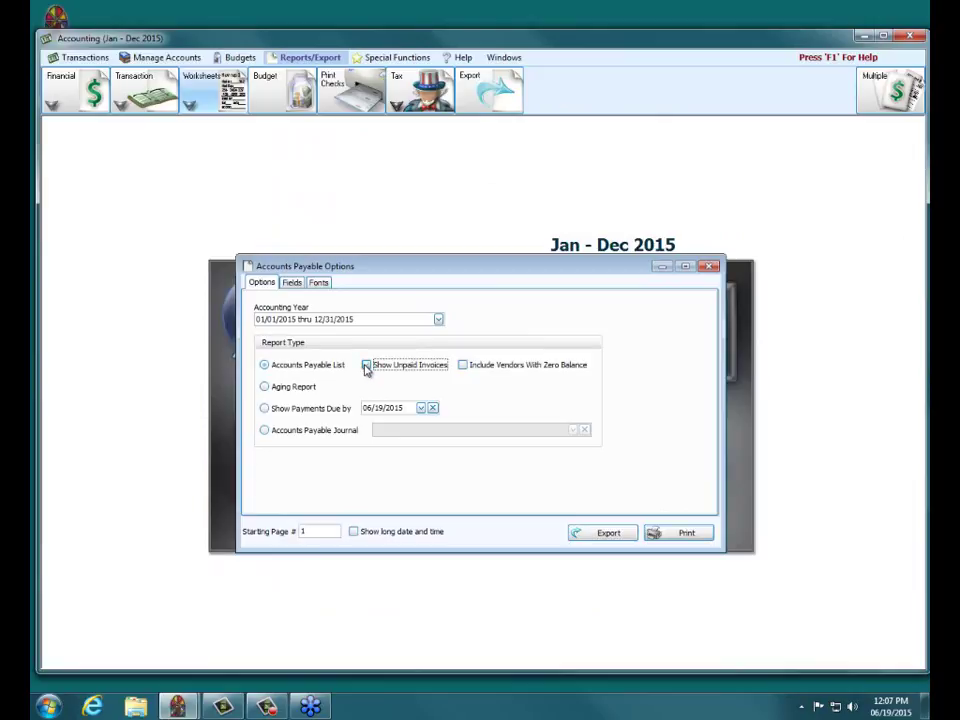
pyautogui.click(664, 529)
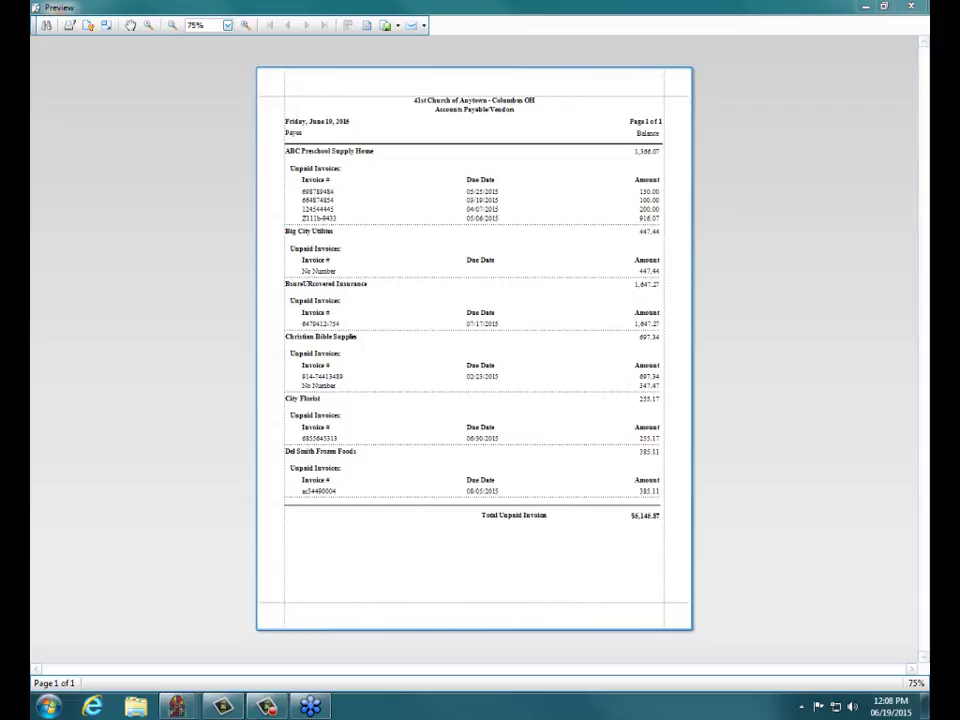
pyautogui.click(908, 7)
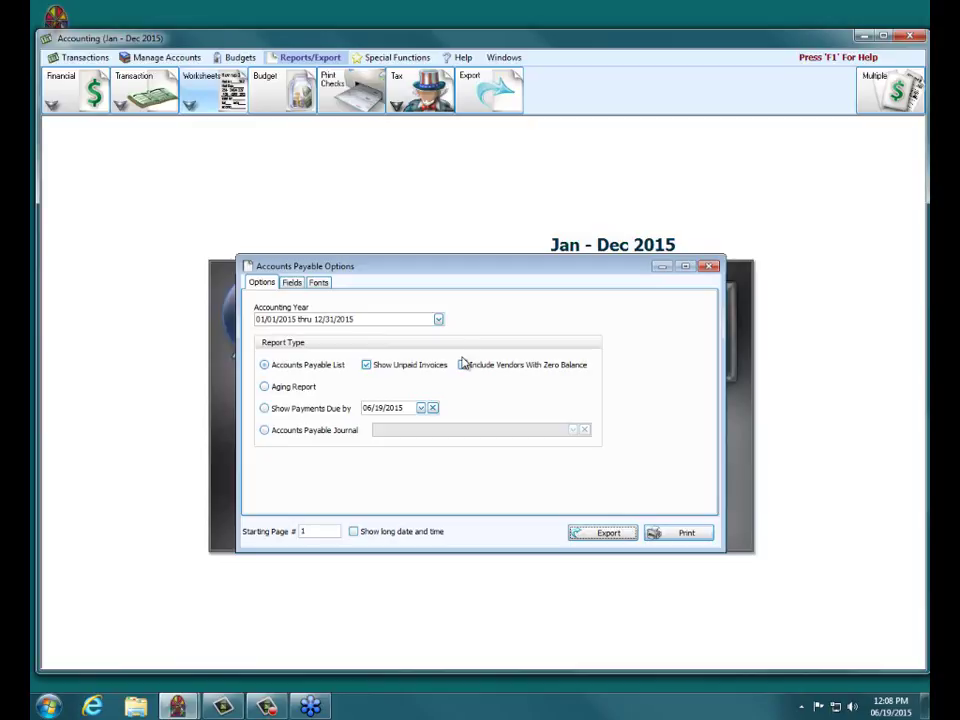
pyautogui.click(367, 366)
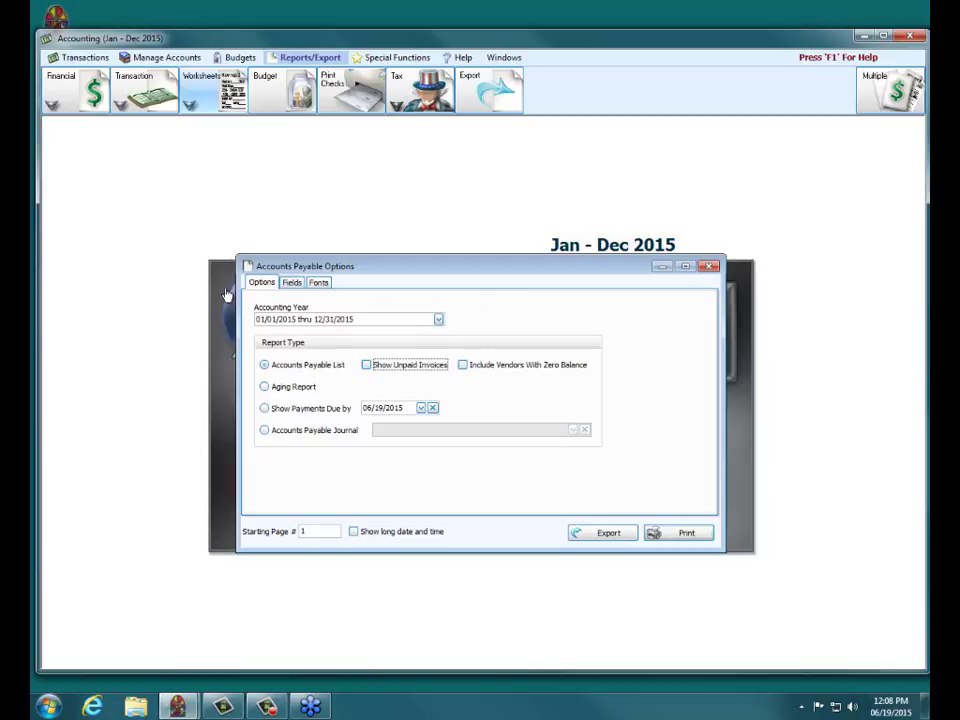
# - Include vendors with zero balance in the Accounts Payable List and remove Current Balance from the visible columns
pyautogui.click(463, 367)
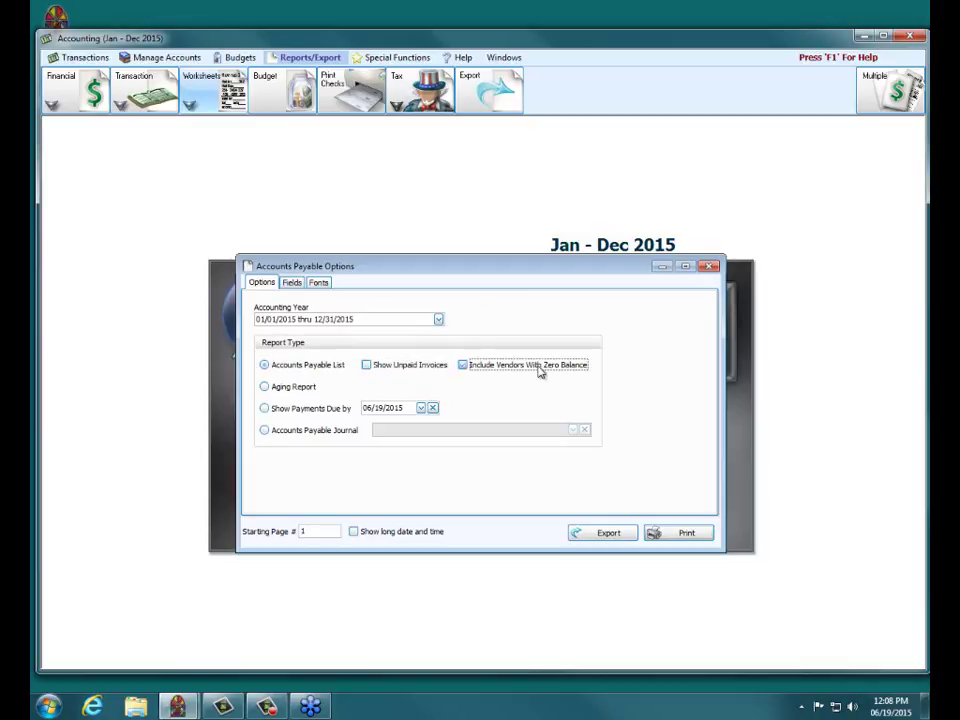
pyautogui.click(297, 284)
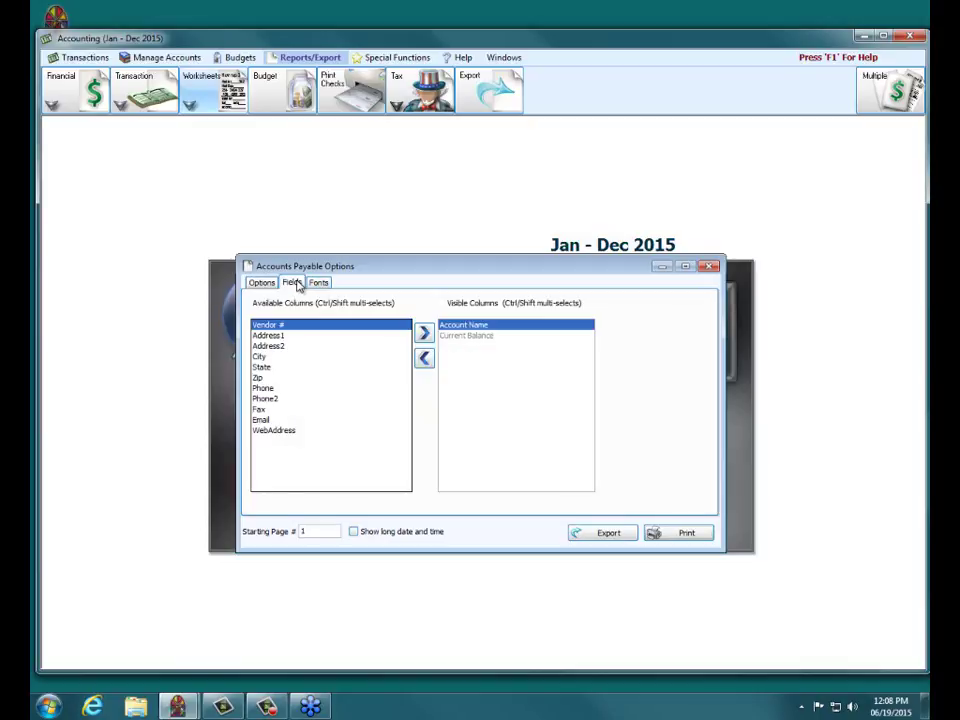
pyautogui.click(452, 338)
pyautogui.click(426, 356)
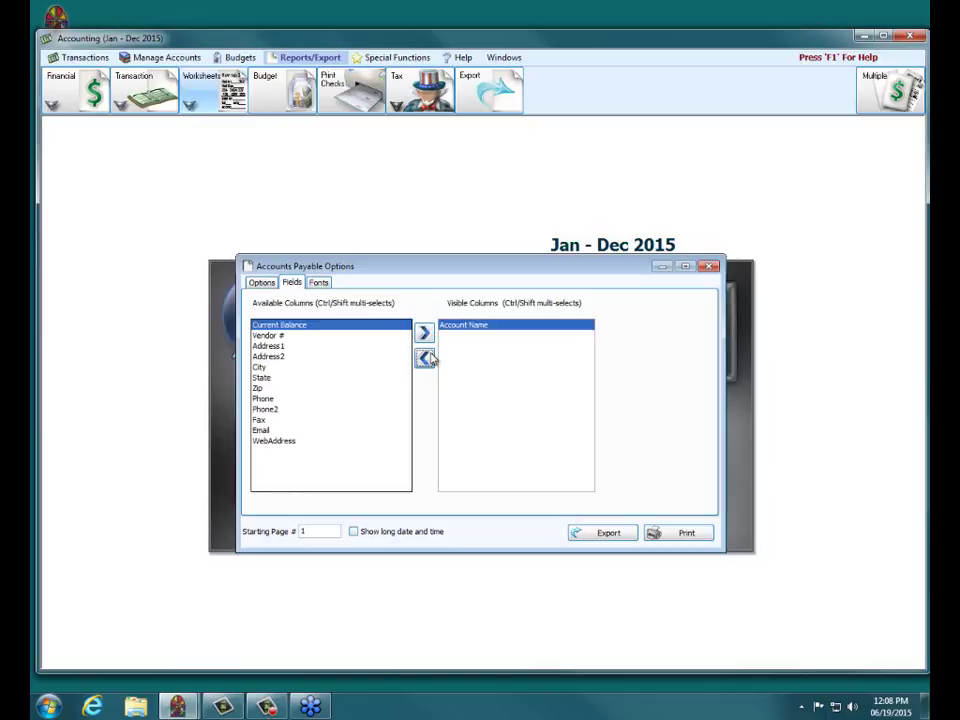
# - Add the Address1, Address2 and Vendor # columns to the report's visible columns
pyautogui.click(284, 337)
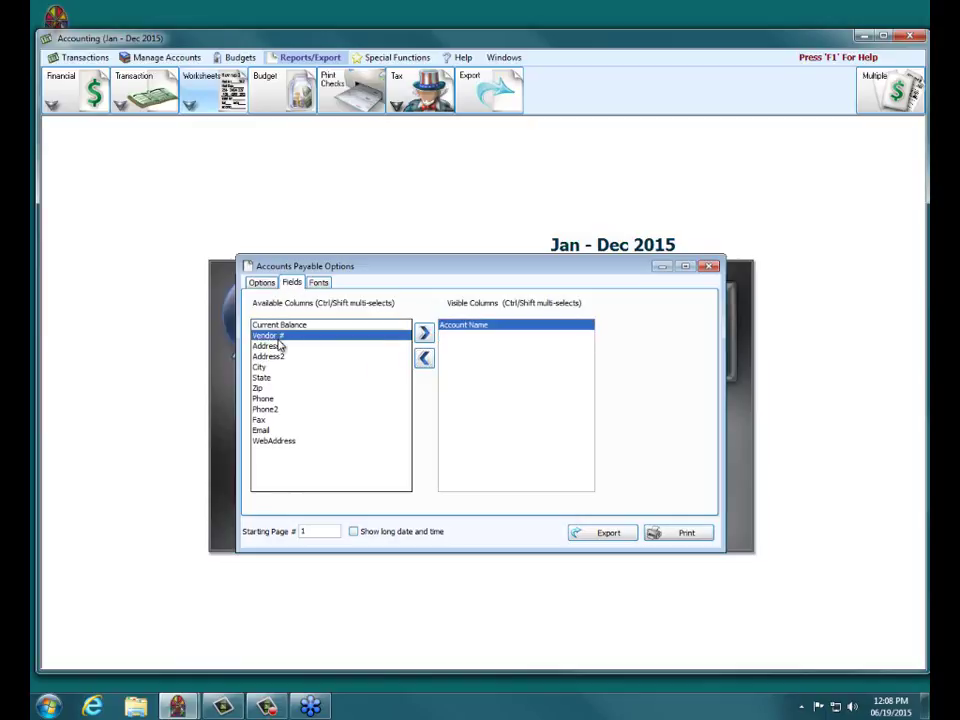
pyautogui.click(398, 346)
pyautogui.click(424, 332)
pyautogui.click(305, 336)
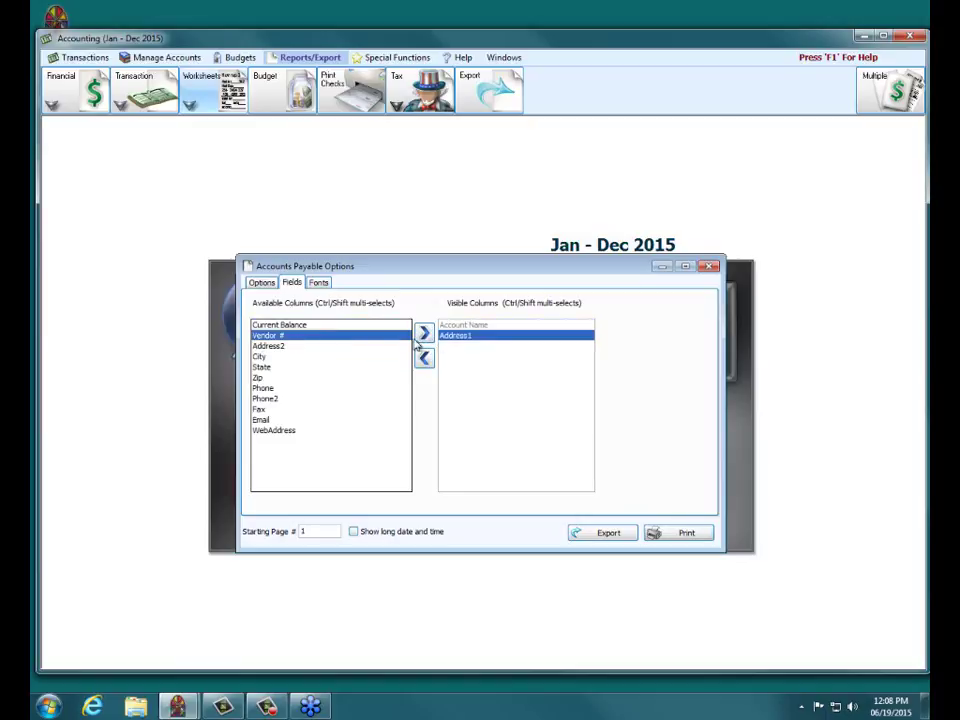
pyautogui.click(307, 346)
pyautogui.click(424, 332)
pyautogui.click(279, 335)
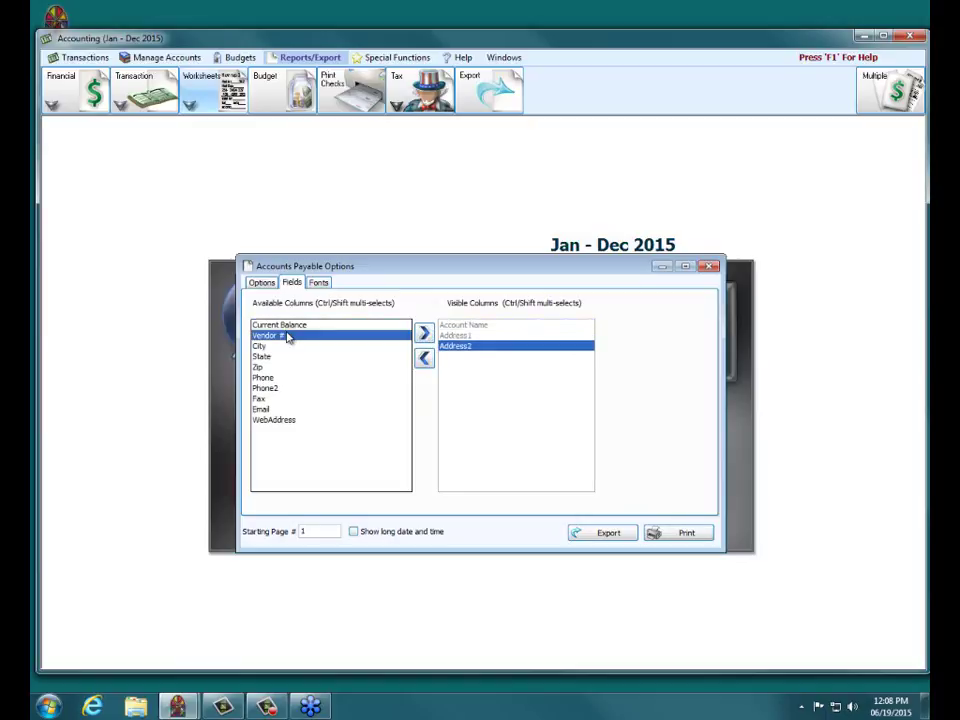
pyautogui.doubleClick(368, 343)
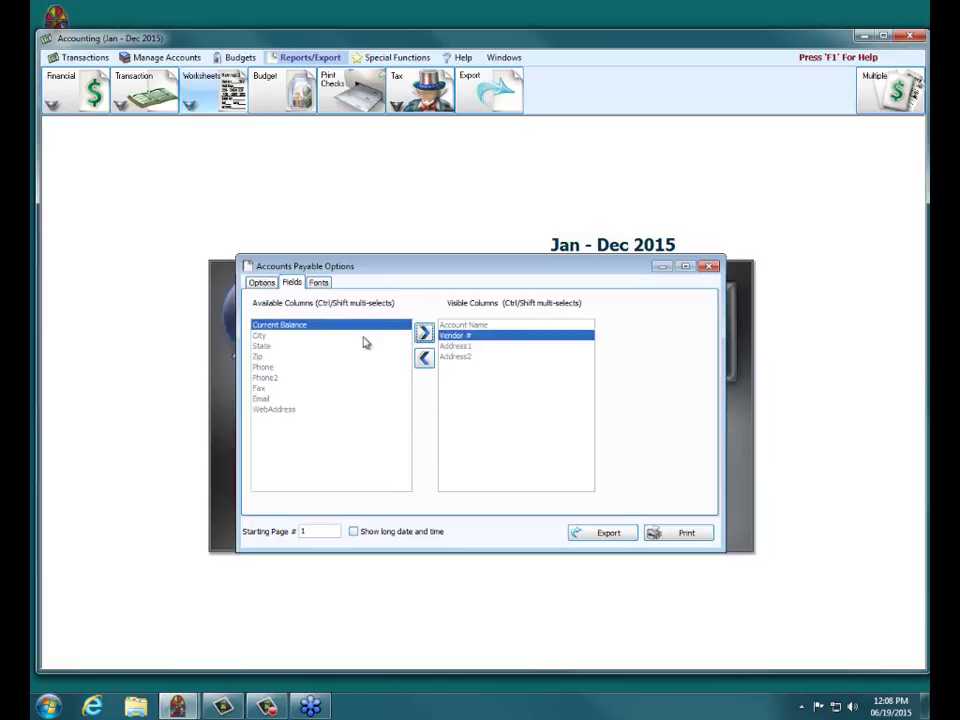
# - Add the City, State and Zip columns to the report's visible columns
pyautogui.click(285, 336)
pyautogui.click(424, 332)
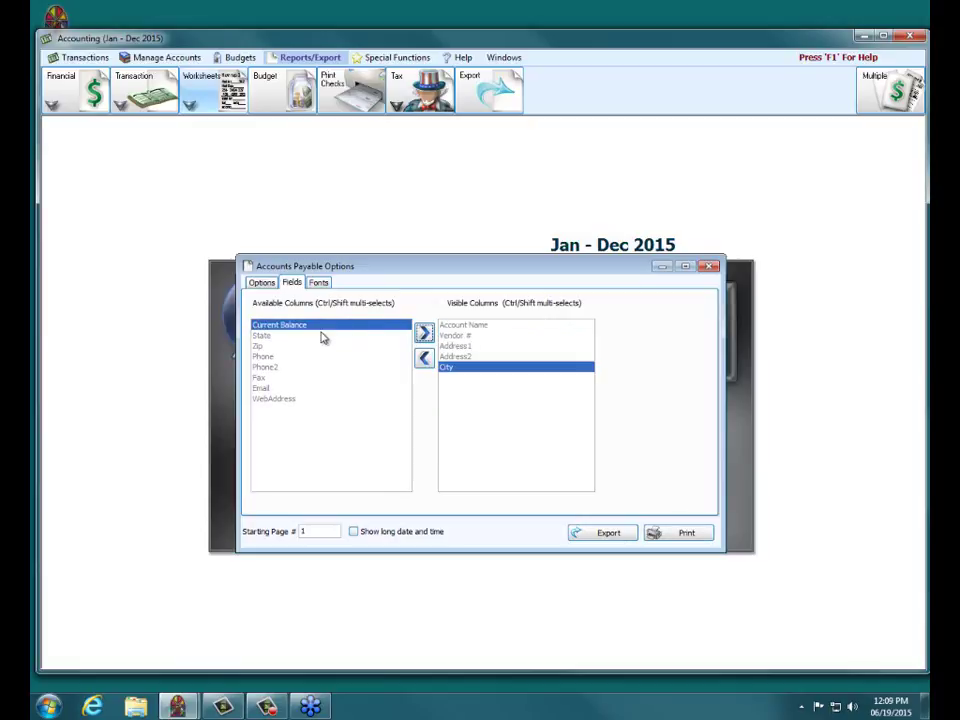
pyautogui.click(321, 336)
pyautogui.click(420, 334)
pyautogui.click(296, 336)
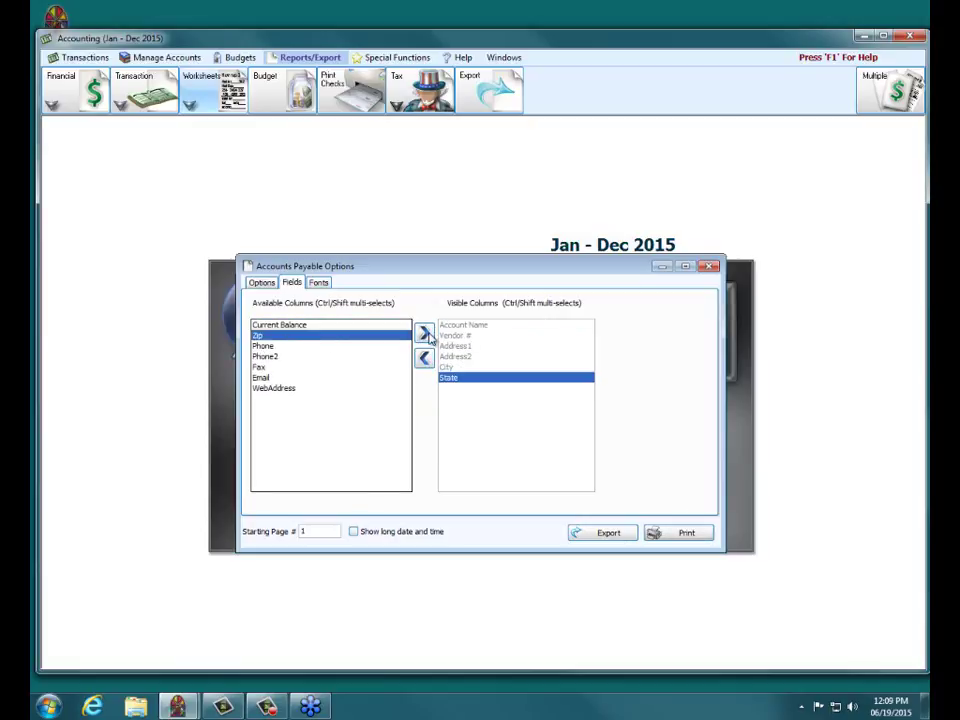
pyautogui.click(422, 334)
# - Add the Phone and Email columns to the report's visible columns
pyautogui.click(296, 336)
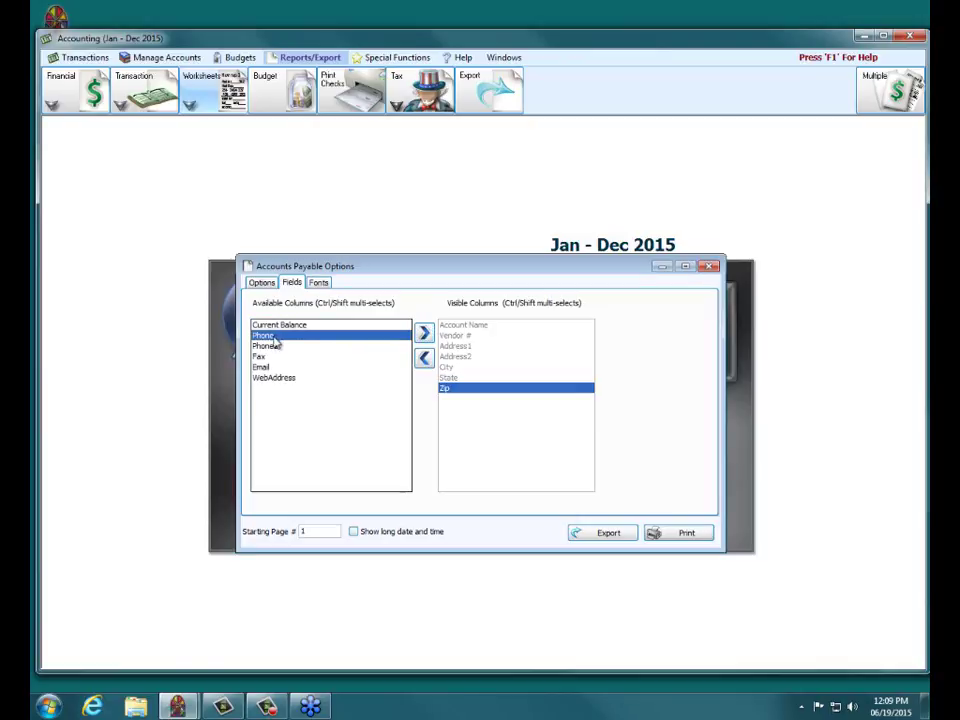
pyautogui.click(442, 336)
pyautogui.click(424, 333)
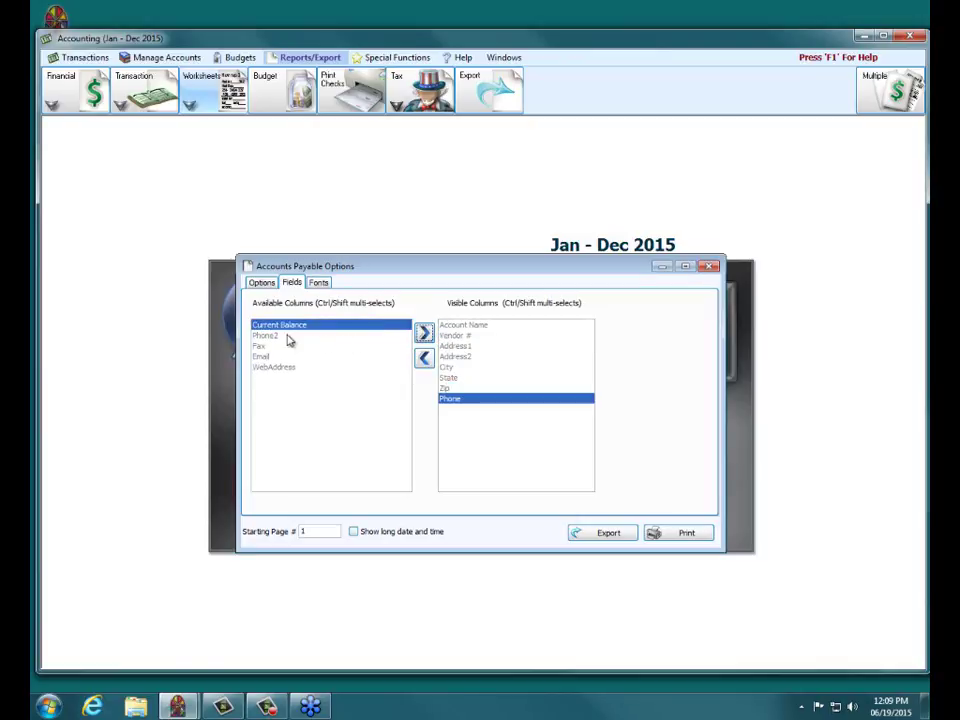
pyautogui.click(364, 355)
pyautogui.click(424, 333)
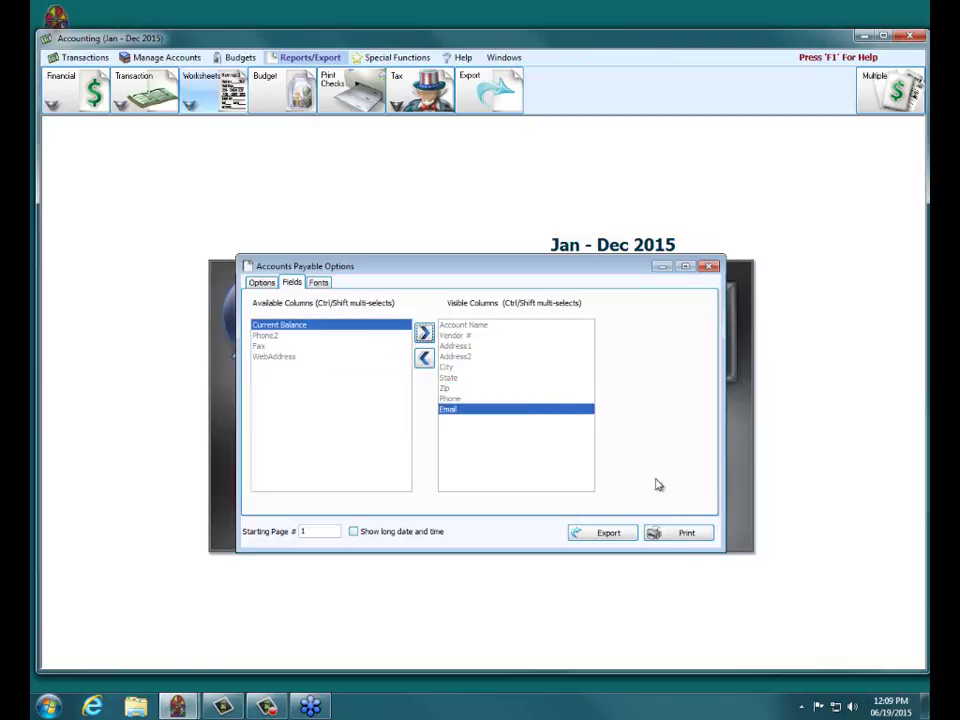
# - Preview the vendor contact list, look over the PDF export options and other export formats without exporting, and close the preview
pyautogui.click(686, 533)
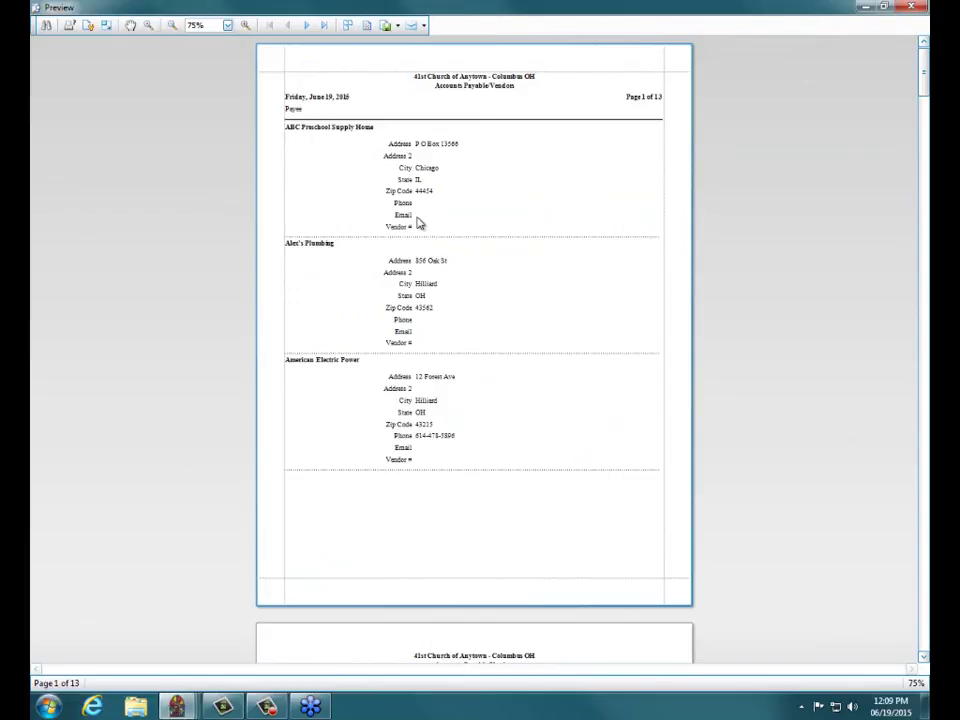
pyautogui.click(390, 27)
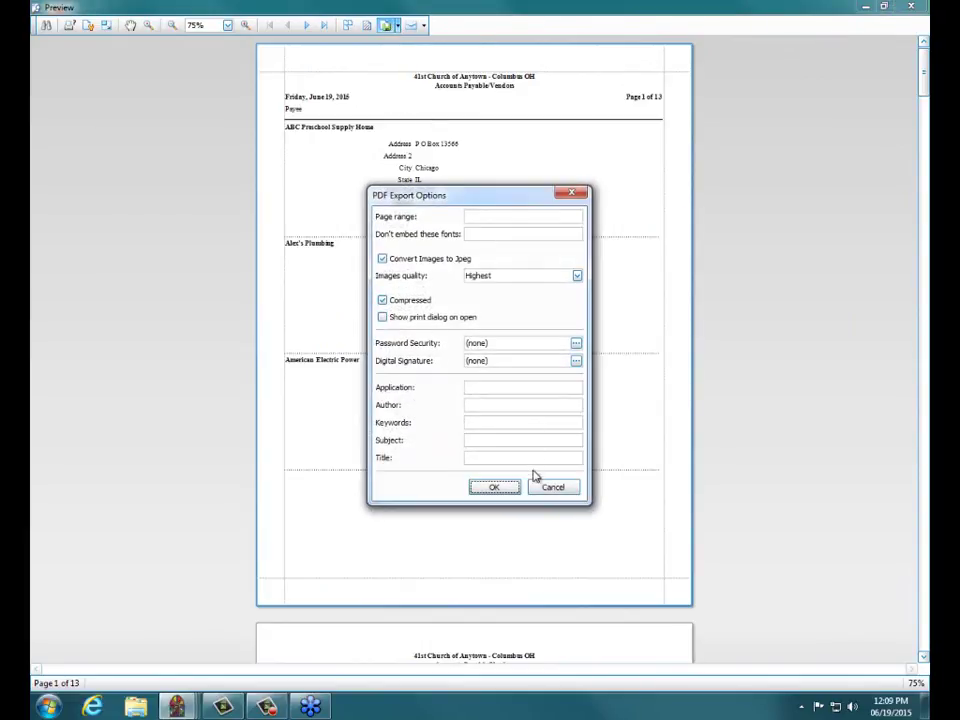
pyautogui.click(540, 487)
pyautogui.click(396, 26)
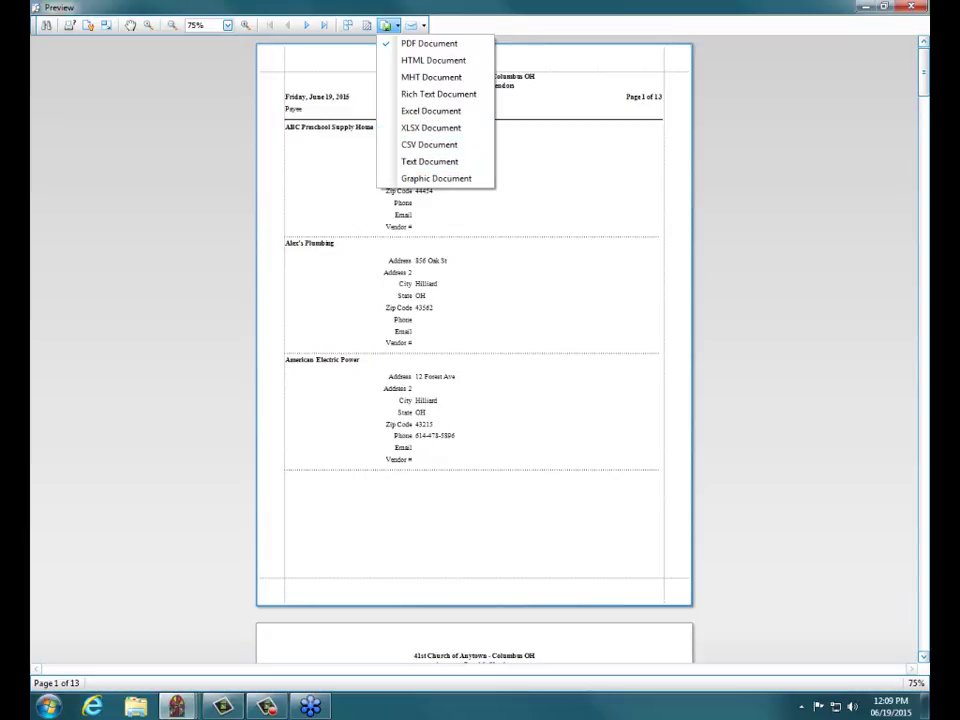
pyautogui.click(876, 67)
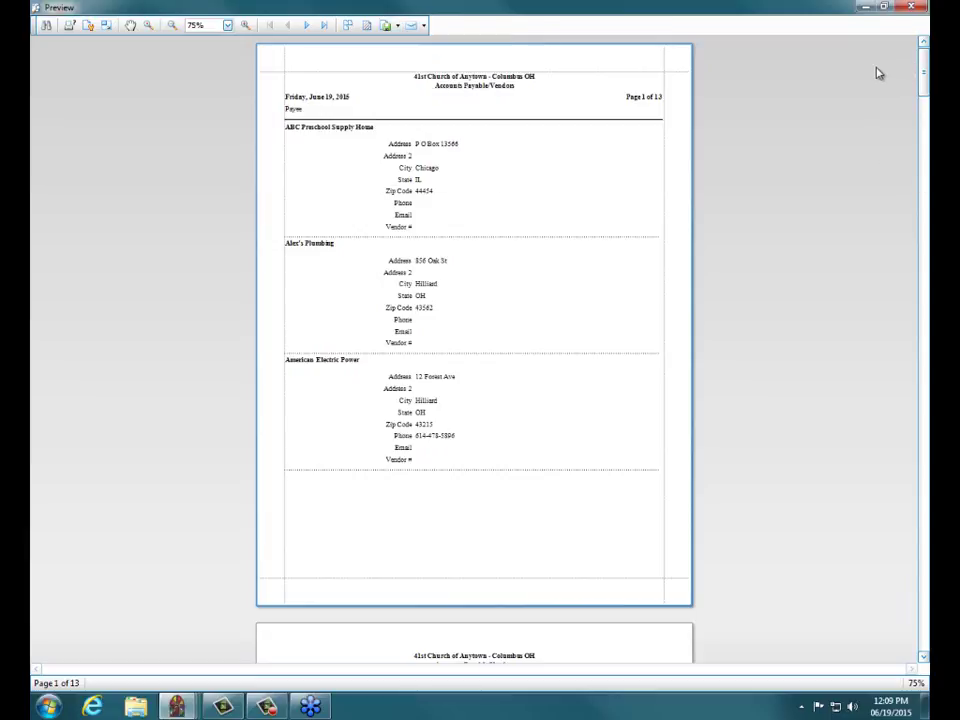
pyautogui.moveTo(924, 70); pyautogui.dragTo(925, 150)
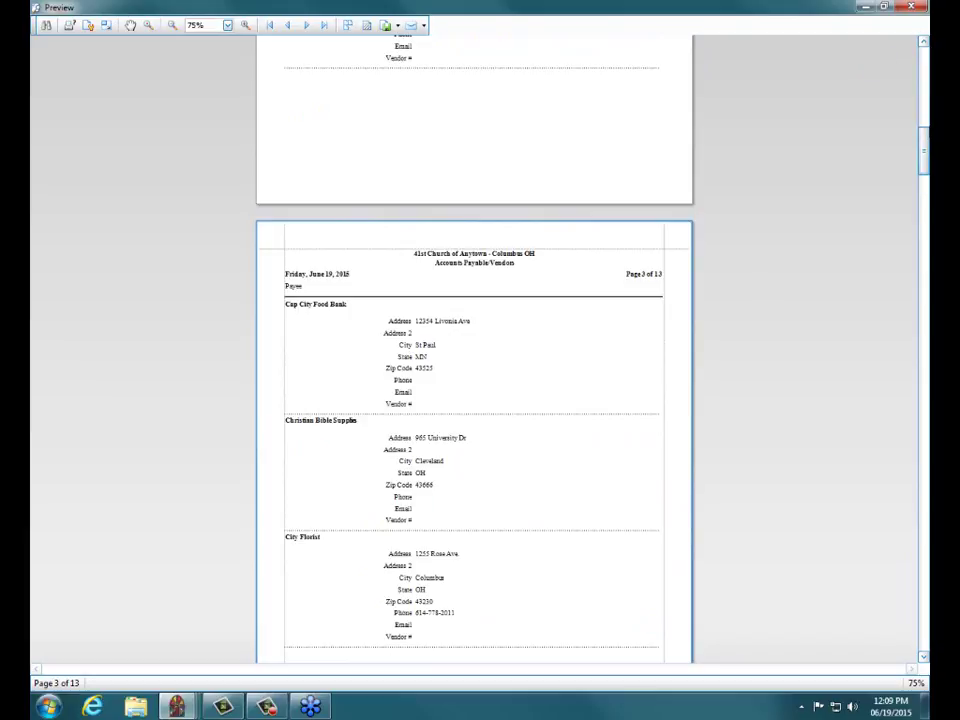
pyautogui.click(911, 7)
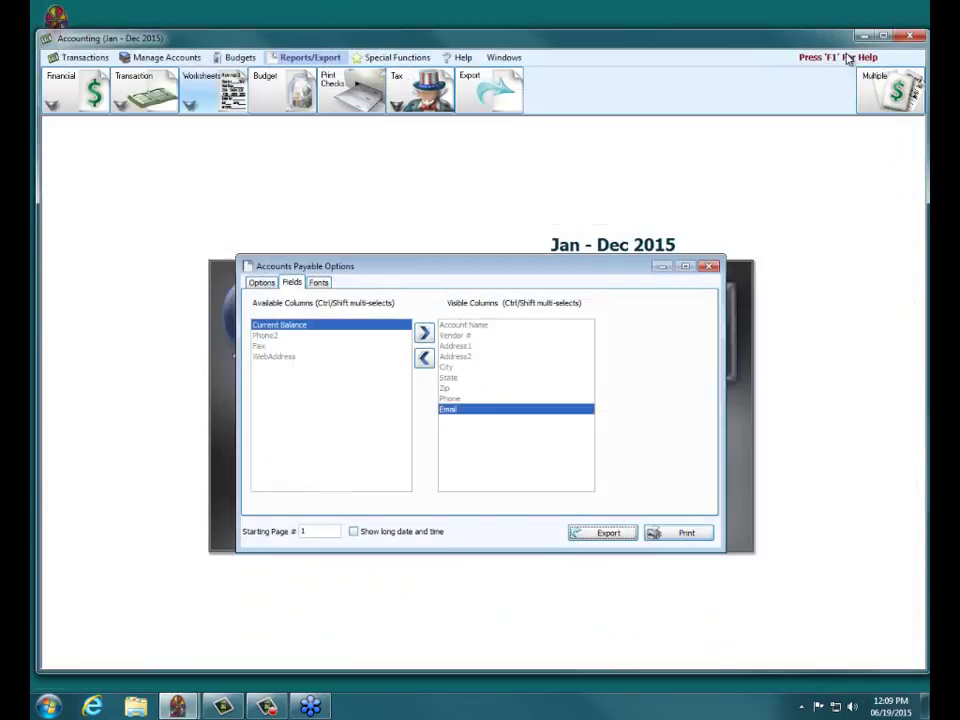
# - Exclude vendors with zero balance from the report and remove the Vendor # column from the visible columns
pyautogui.click(258, 286)
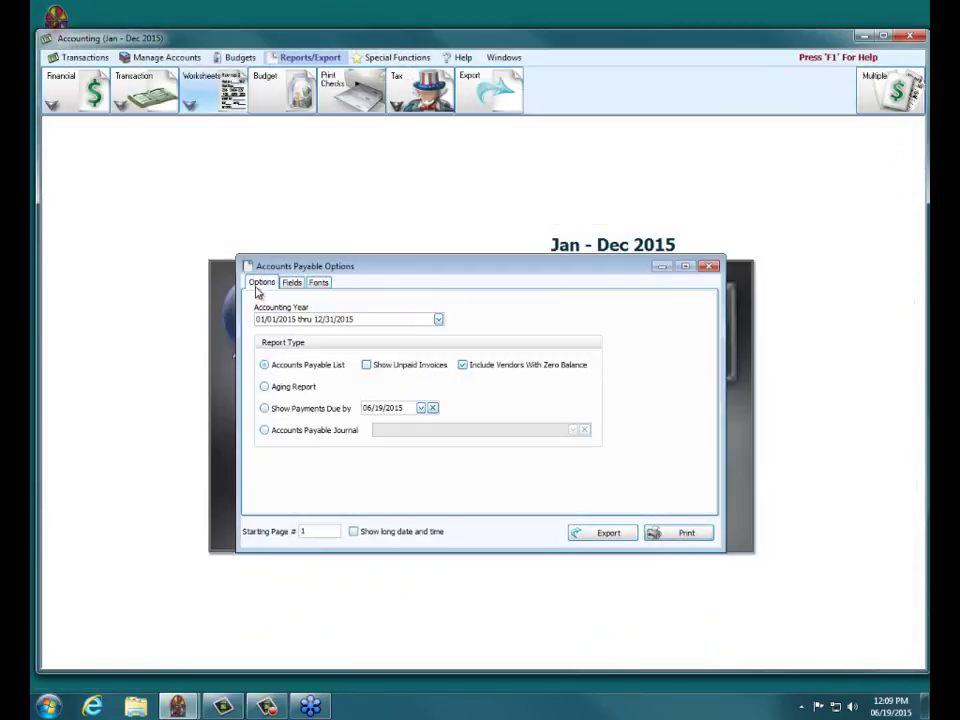
pyautogui.click(462, 364)
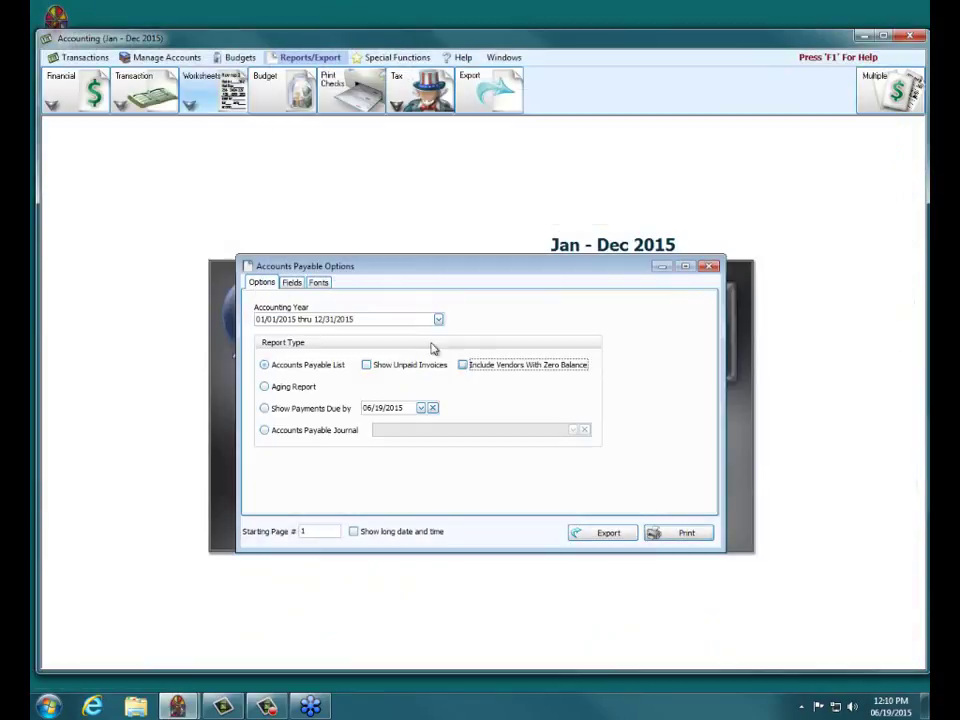
pyautogui.click(291, 283)
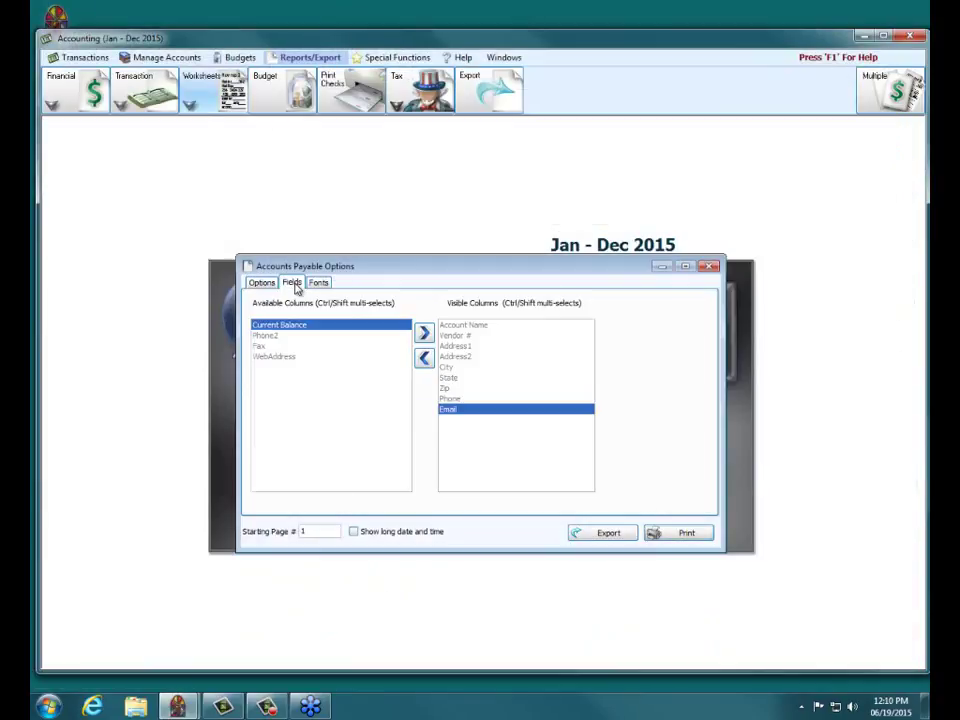
pyautogui.click(455, 326)
pyautogui.click(455, 336)
pyautogui.click(424, 357)
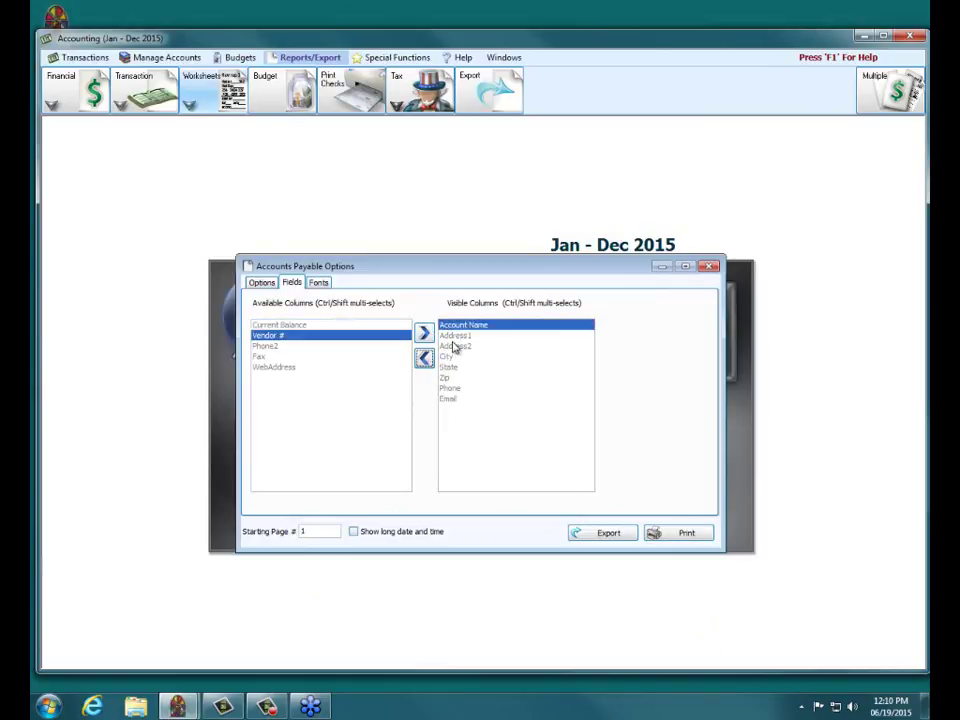
# - Remove the Address1, Address2, City and State columns from the report's visible columns
pyautogui.click(424, 357)
pyautogui.click(455, 336)
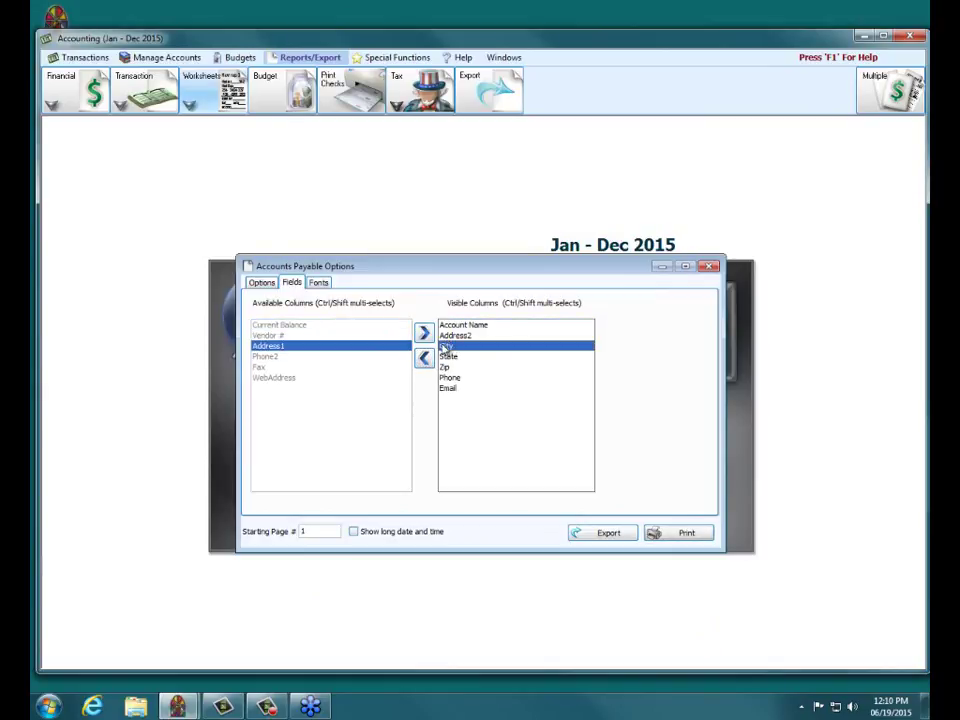
pyautogui.click(424, 357)
pyautogui.click(455, 336)
pyautogui.click(424, 357)
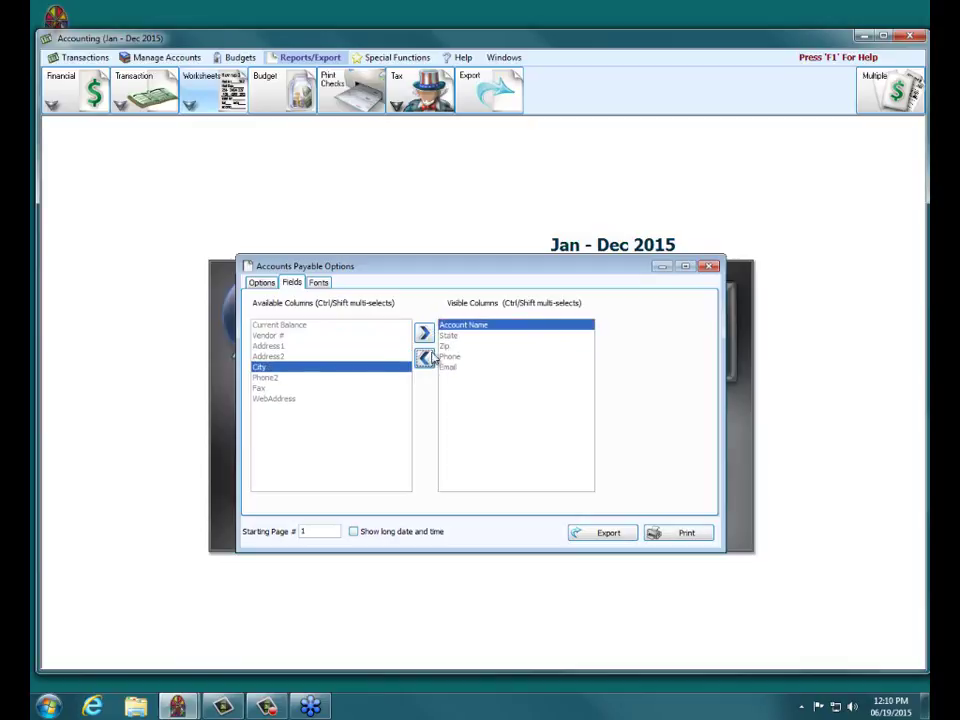
pyautogui.click(455, 336)
pyautogui.click(424, 357)
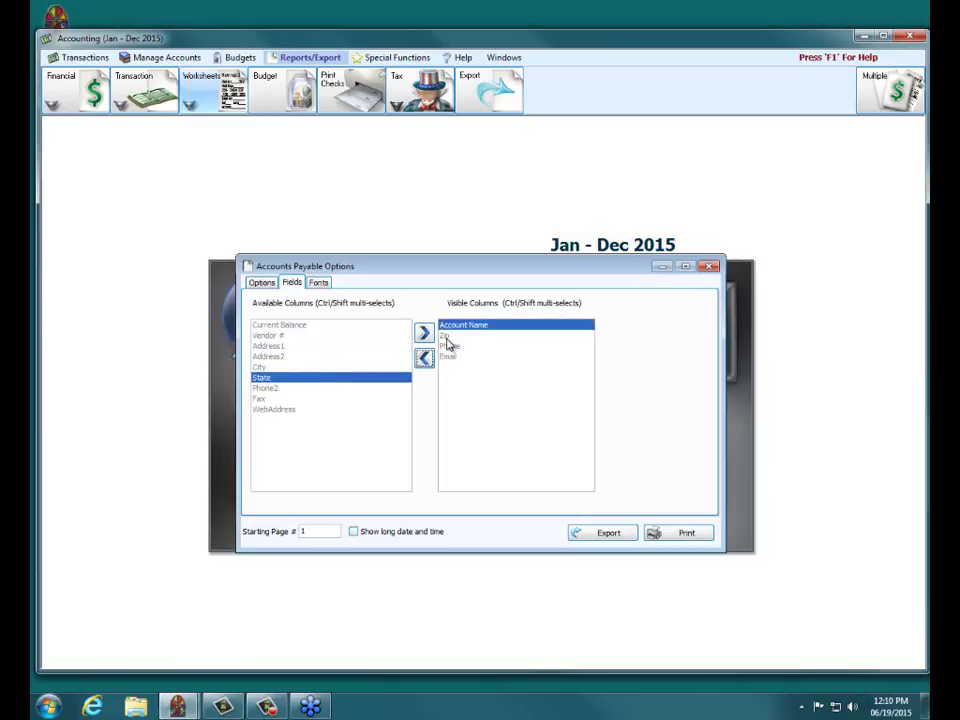
# - Remove the Zip, Phone and Email columns from the report's visible columns
pyautogui.click(447, 337)
pyautogui.click(424, 357)
pyautogui.click(456, 337)
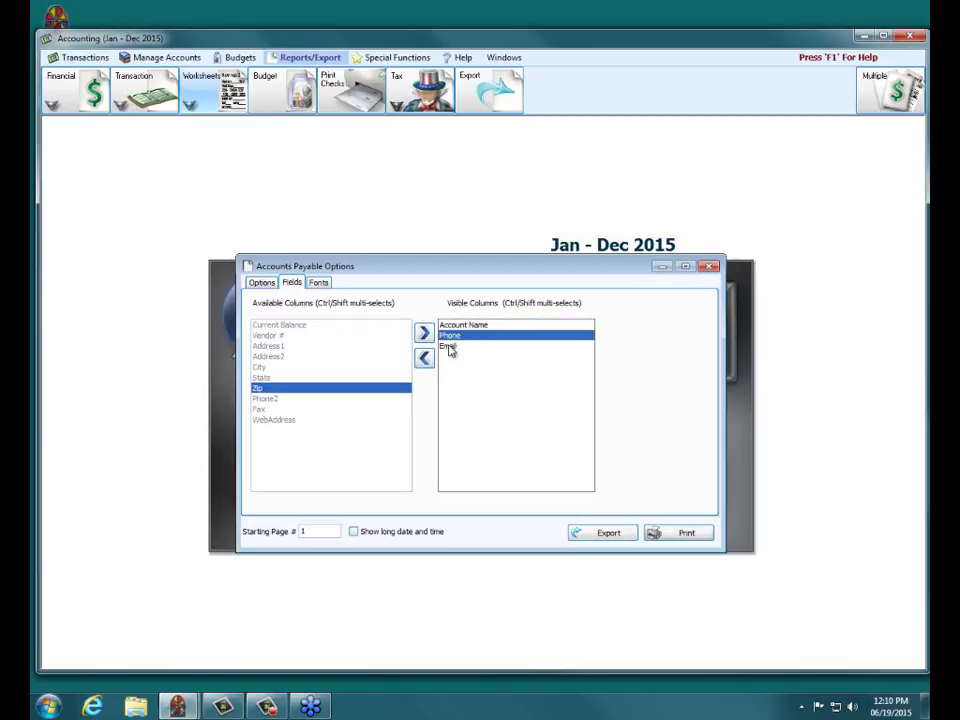
pyautogui.click(424, 357)
pyautogui.click(462, 337)
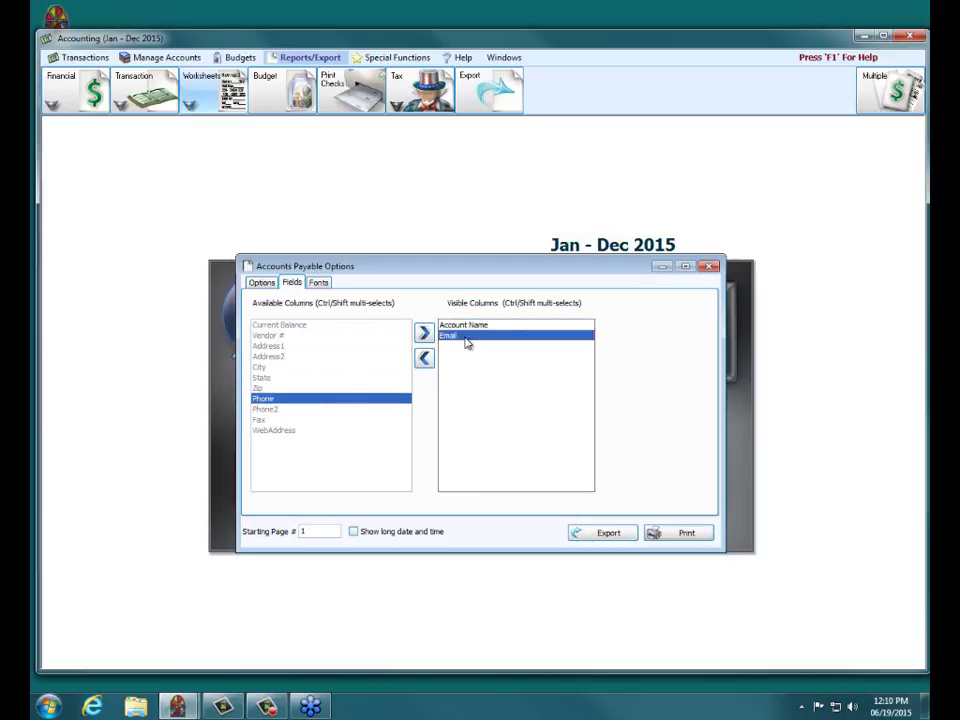
pyautogui.click(424, 357)
# - Add the Current Balance column back, preview the Accounts Payable List, and return to the report type options
pyautogui.click(275, 325)
pyautogui.click(424, 332)
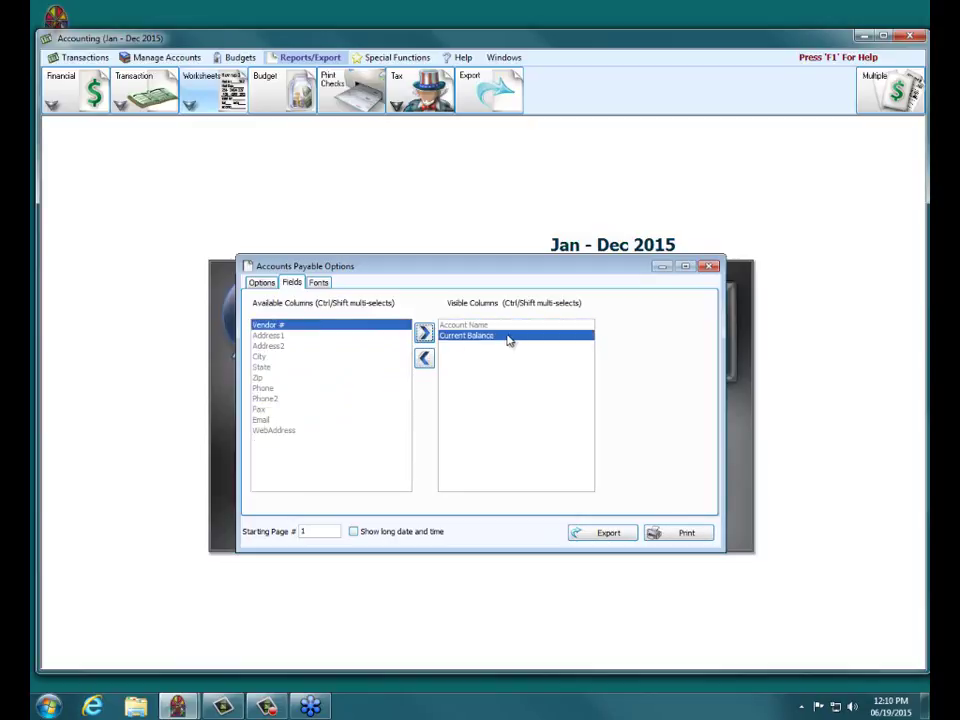
pyautogui.click(682, 532)
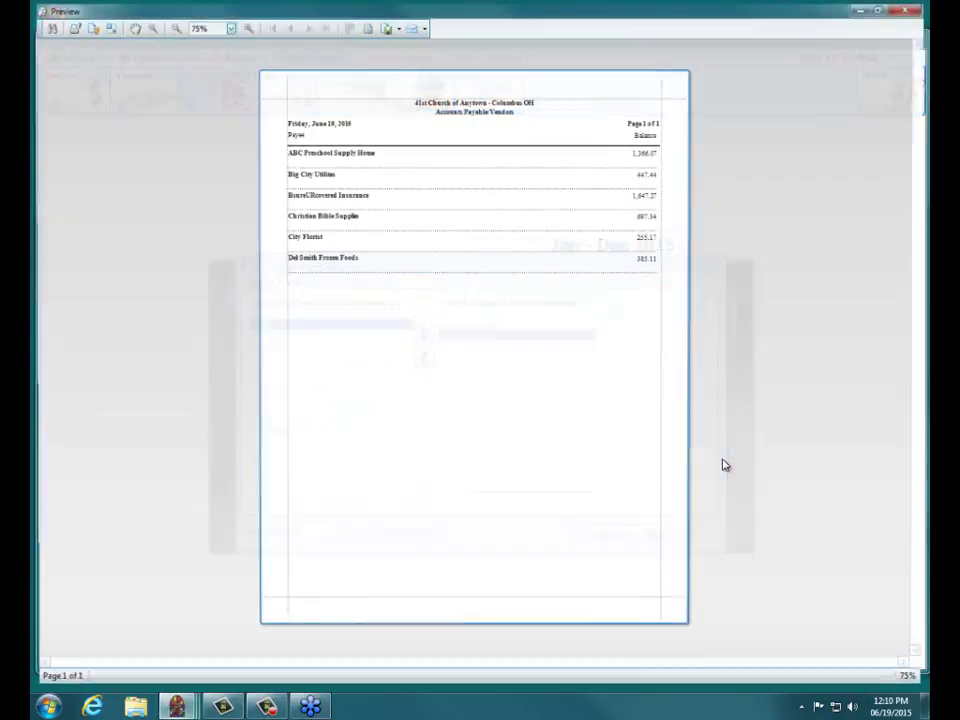
pyautogui.click(914, 7)
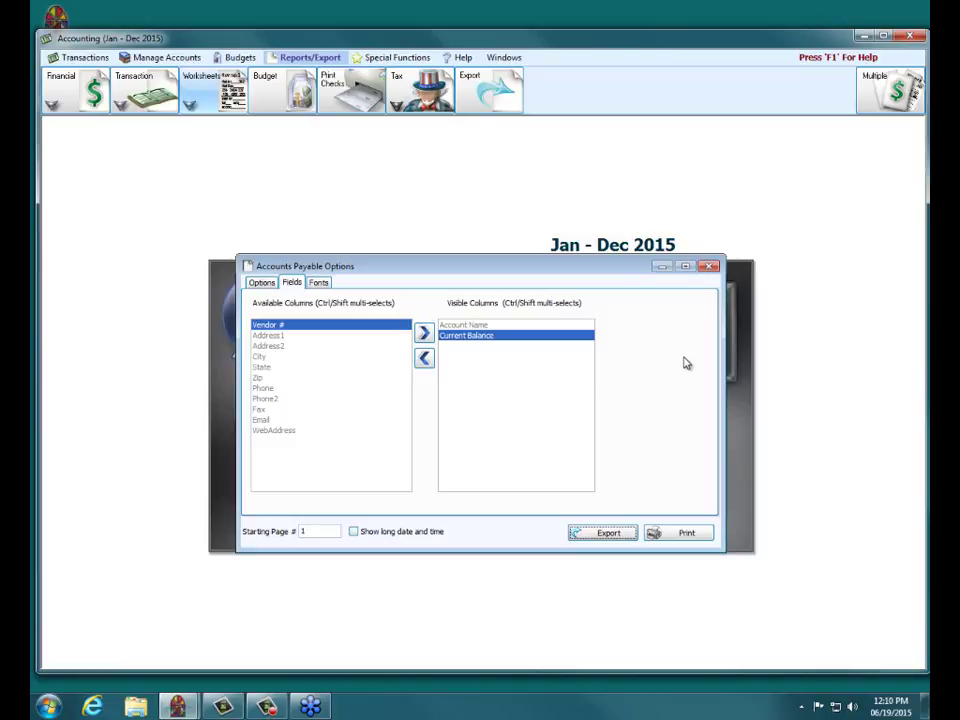
pyautogui.click(266, 284)
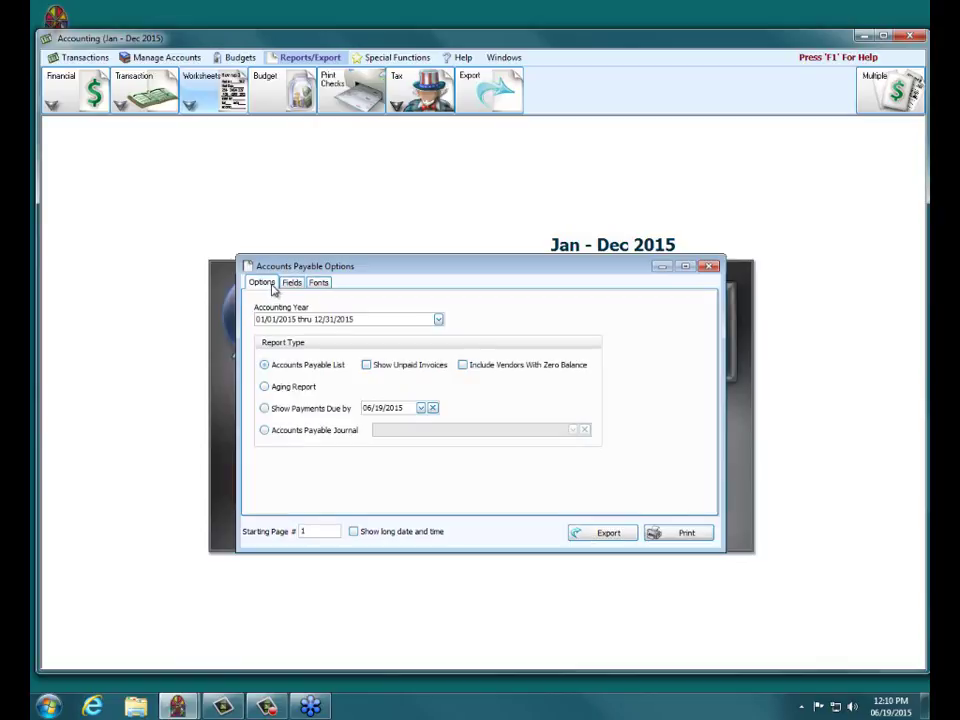
# - Switch the report type to Aging Report, preview it, examine how the unpaid invoices are grouped by age, and close the preview
pyautogui.click(265, 365)
pyautogui.click(266, 387)
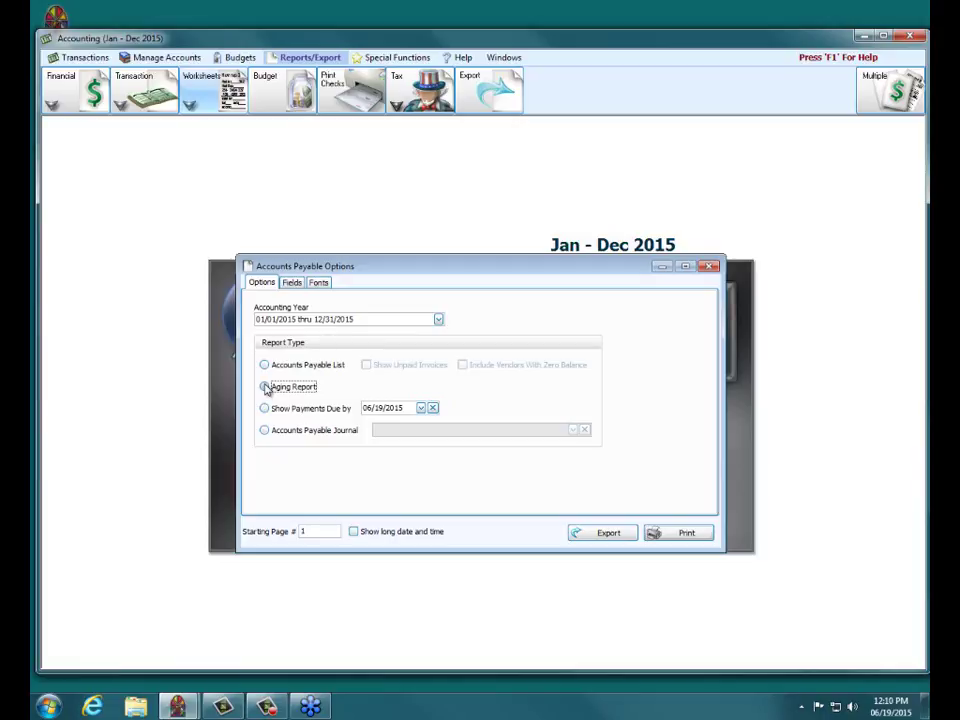
pyautogui.click(266, 388)
pyautogui.click(668, 533)
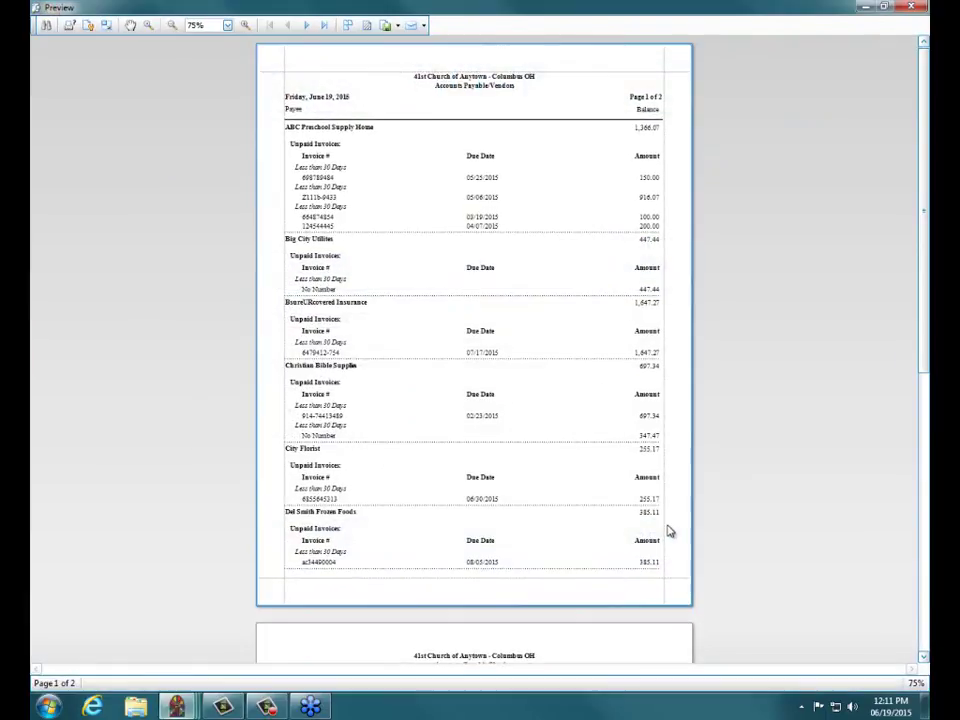
pyautogui.click(242, 26)
pyautogui.click(242, 26)
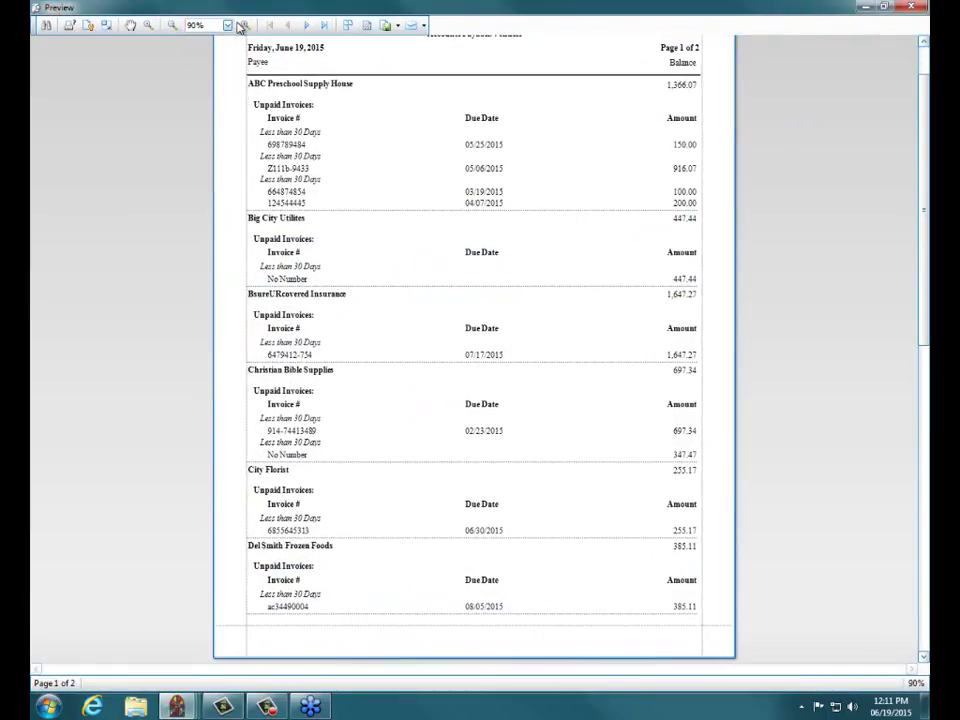
pyautogui.click(242, 26)
pyautogui.click(242, 26)
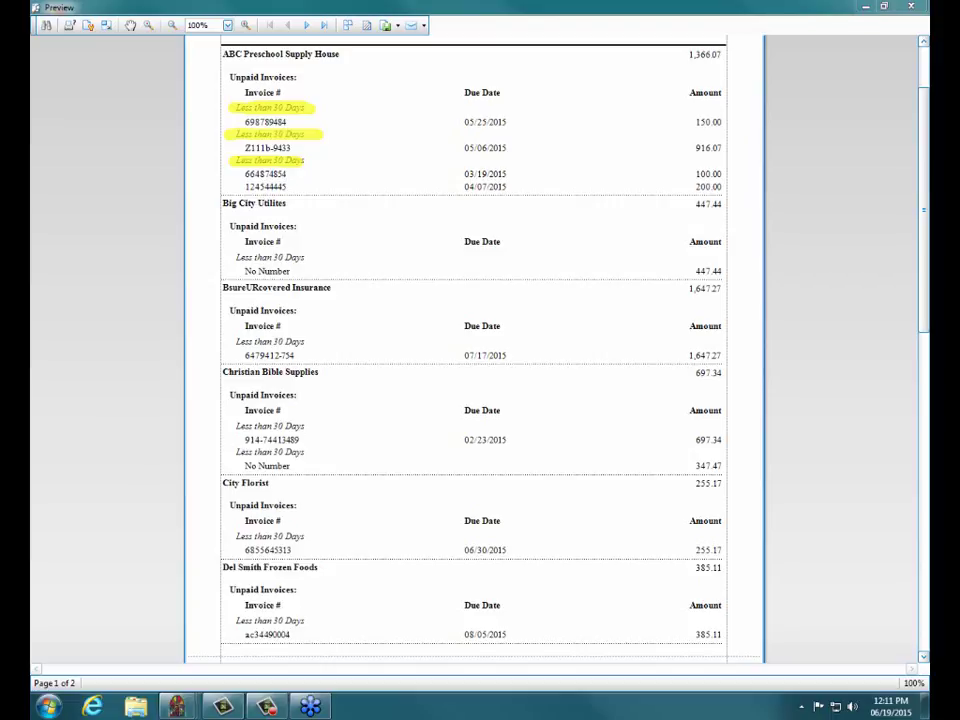
pyautogui.moveTo(241, 105); pyautogui.dragTo(313, 101)
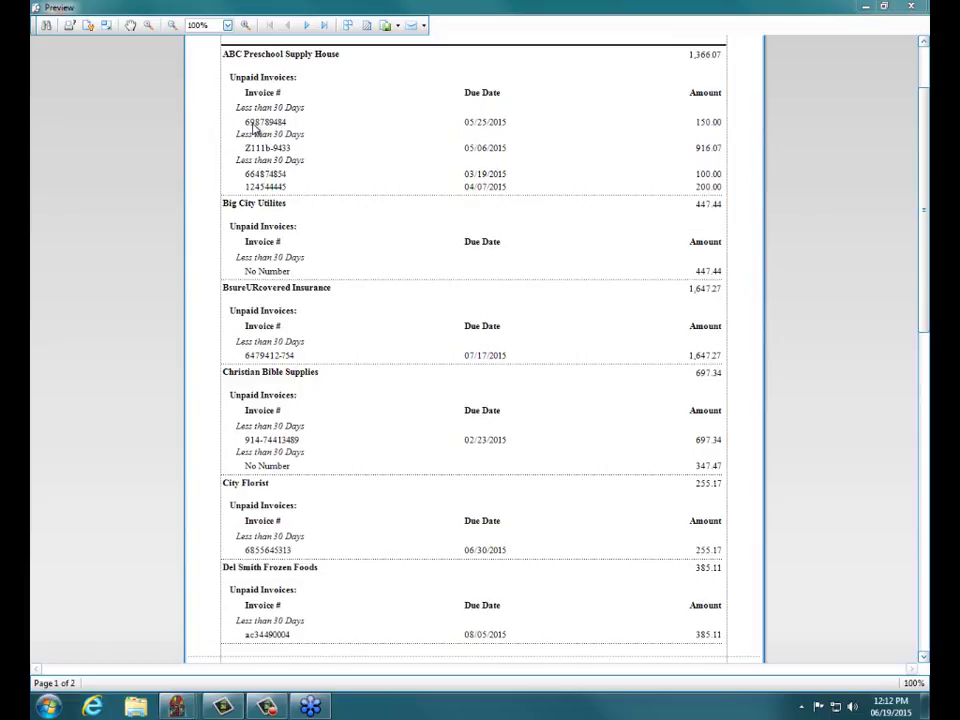
pyautogui.click(910, 6)
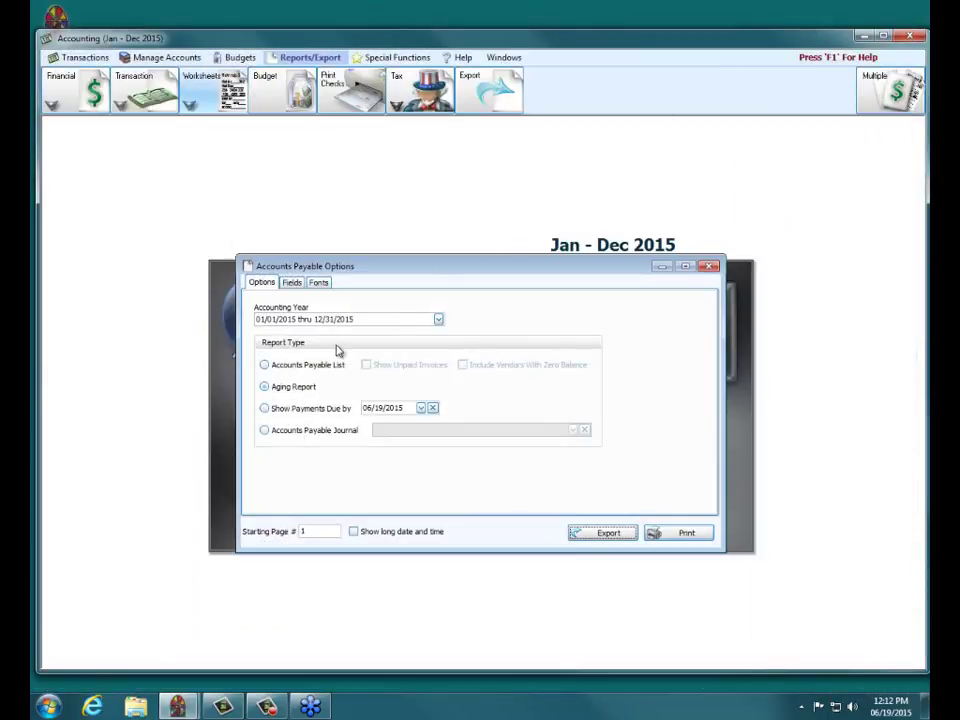
# - Preview the Accounts Payable List with unpaid invoices shown, then return to the report options
pyautogui.click(270, 366)
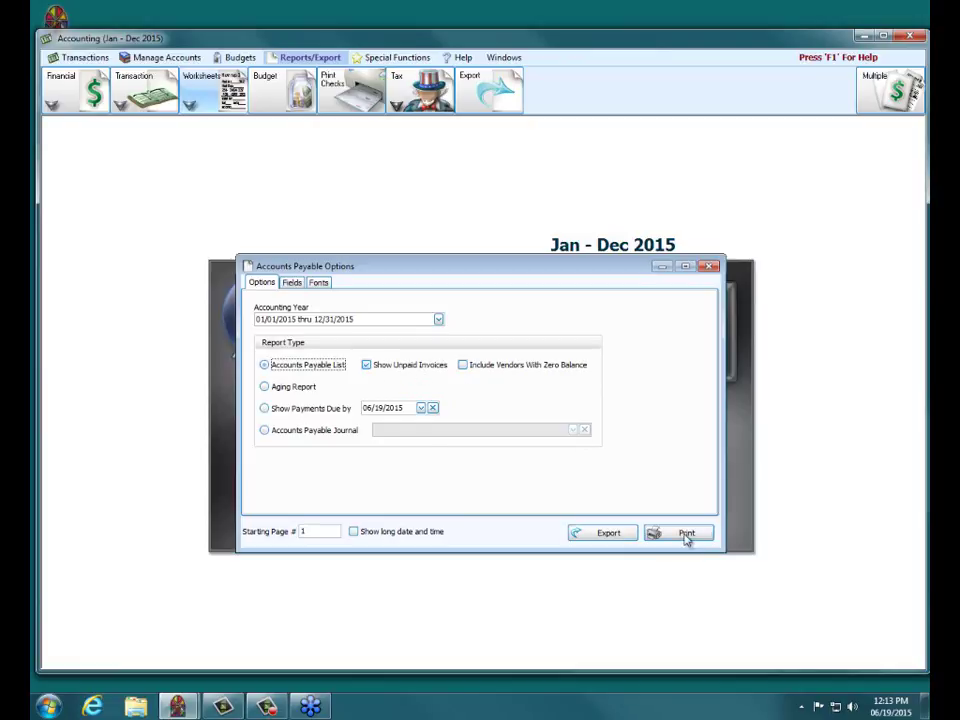
pyautogui.click(274, 387)
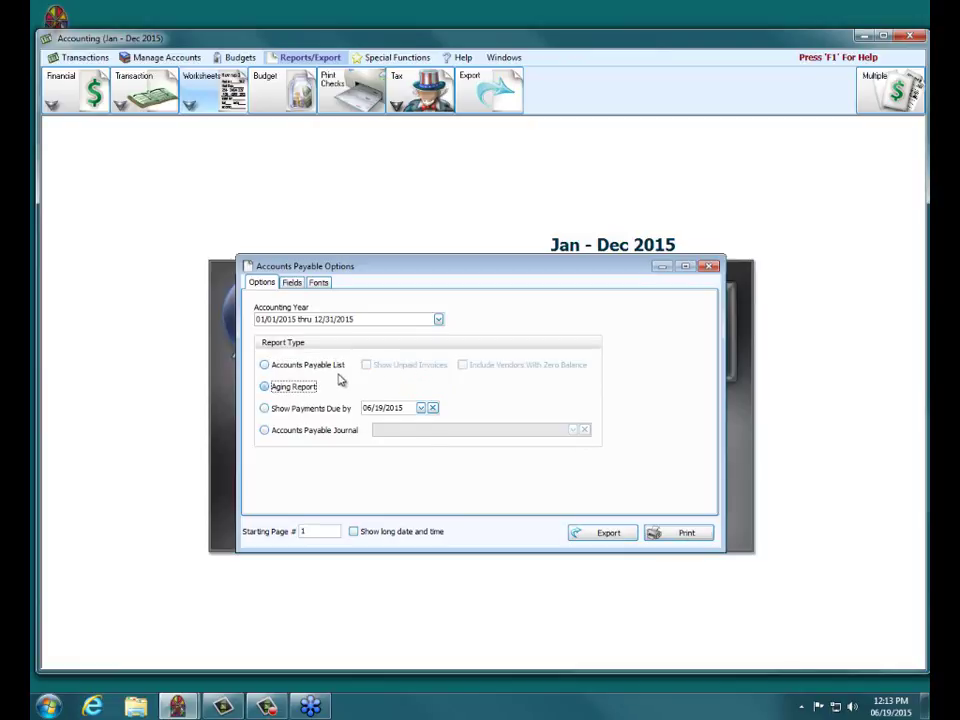
pyautogui.click(276, 368)
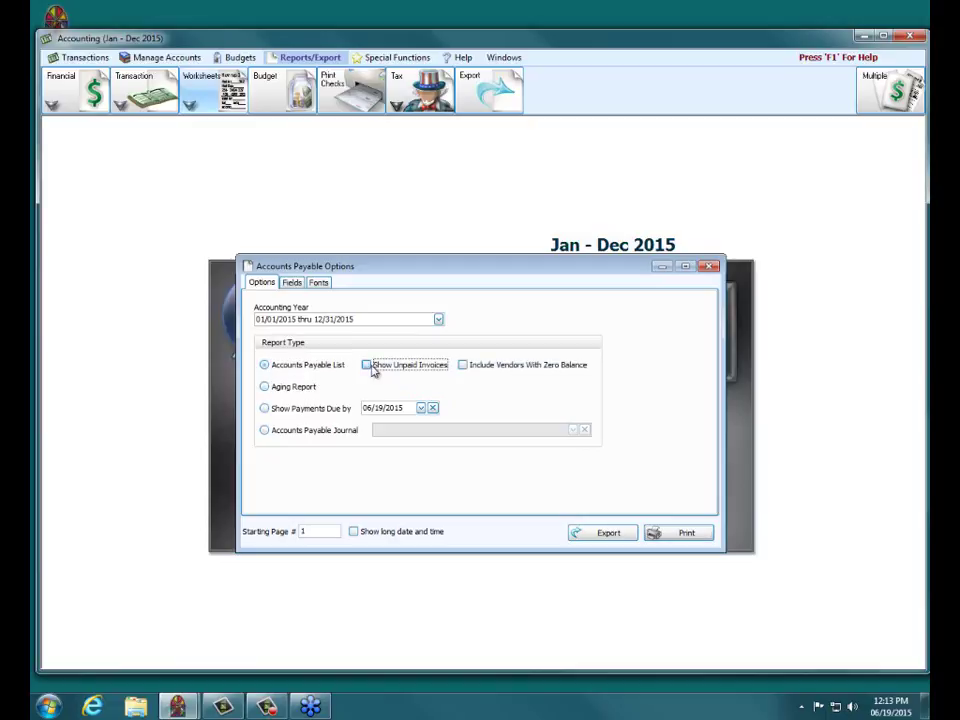
pyautogui.click(685, 533)
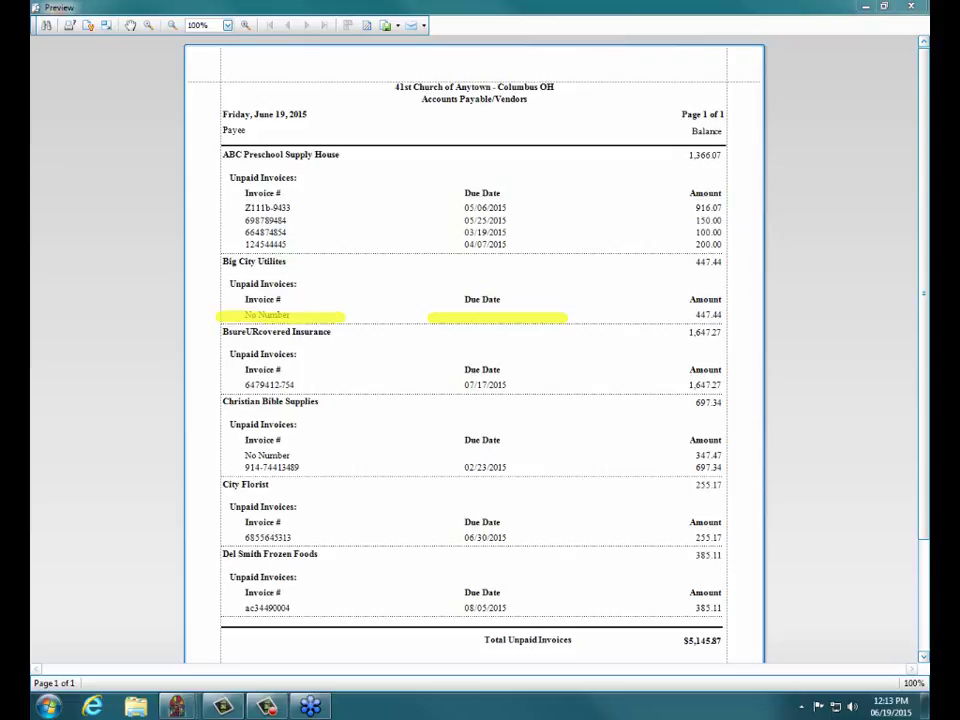
pyautogui.press('Escape')
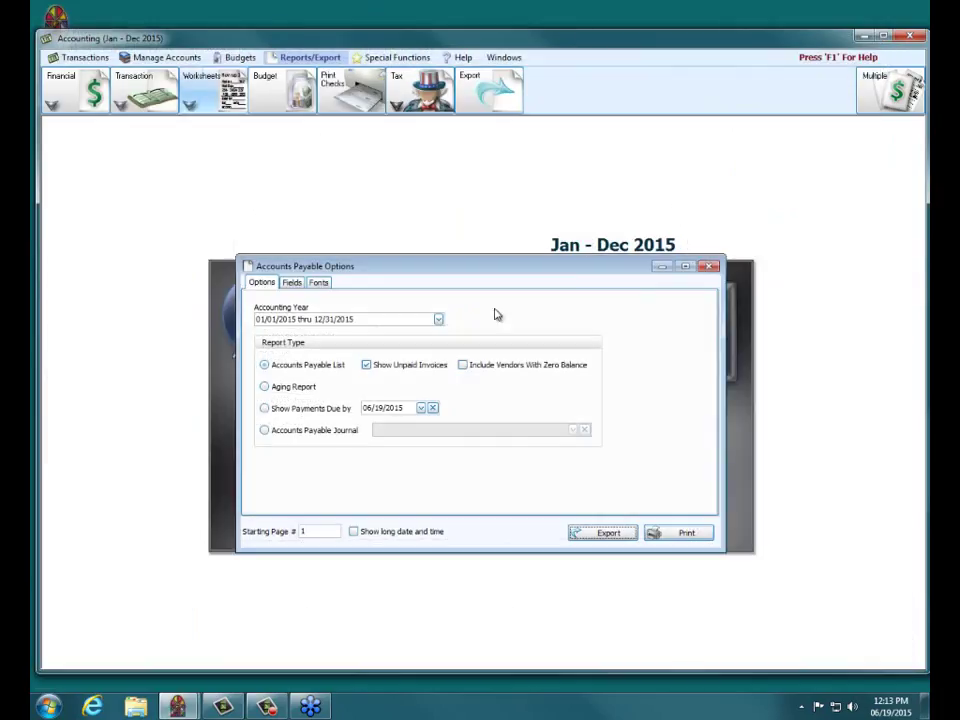
# - Preview the report of payments due by 06/30/2015, then check its available and visible columns
pyautogui.click(265, 407)
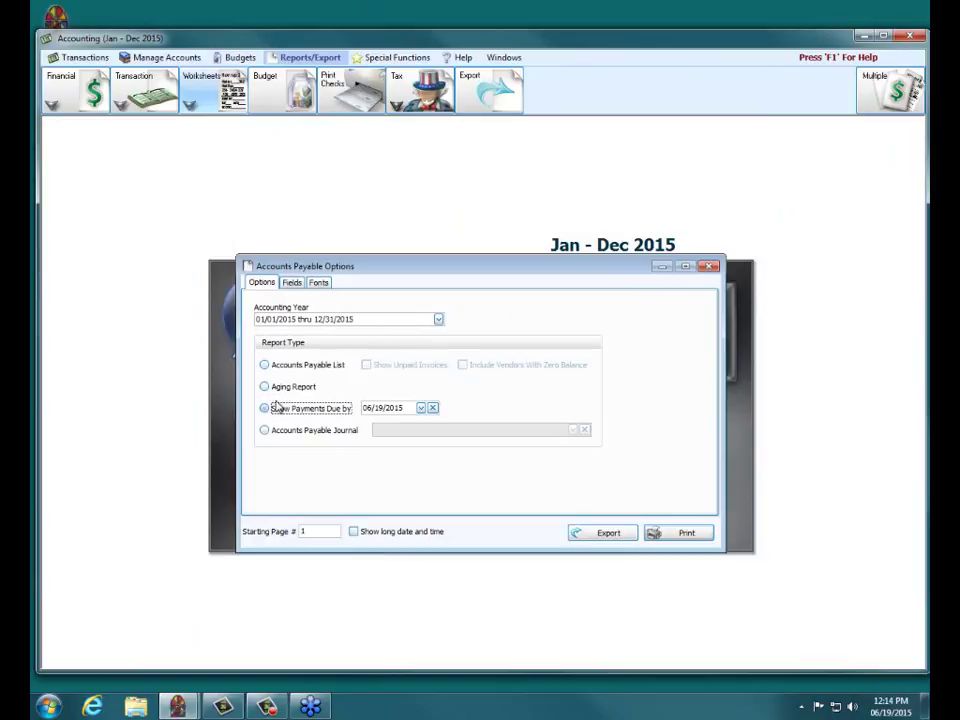
pyautogui.click(421, 408)
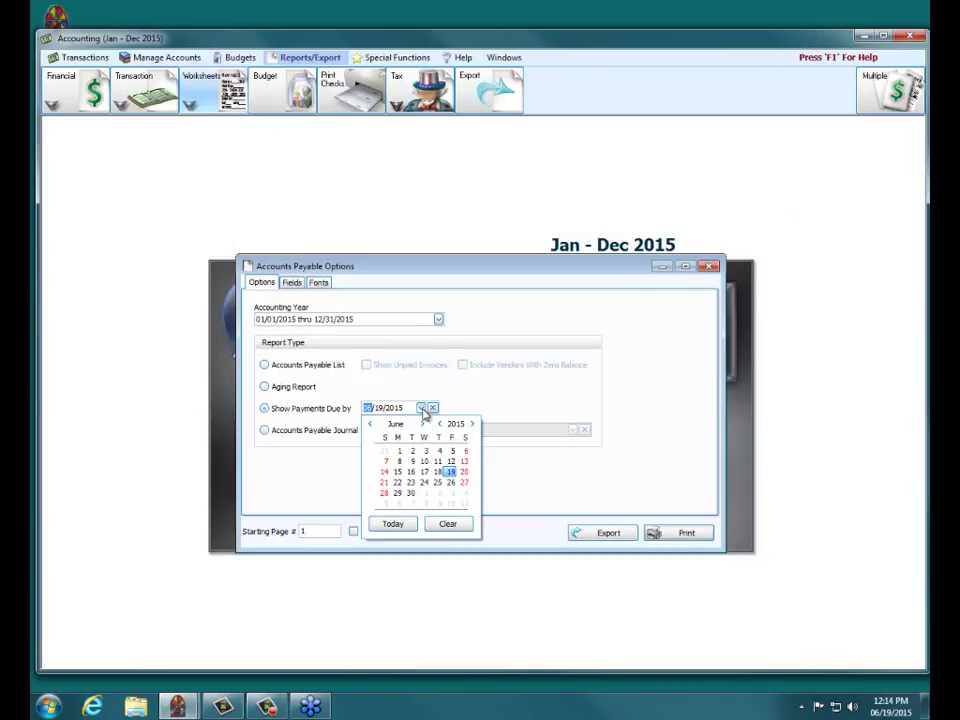
pyautogui.click(410, 493)
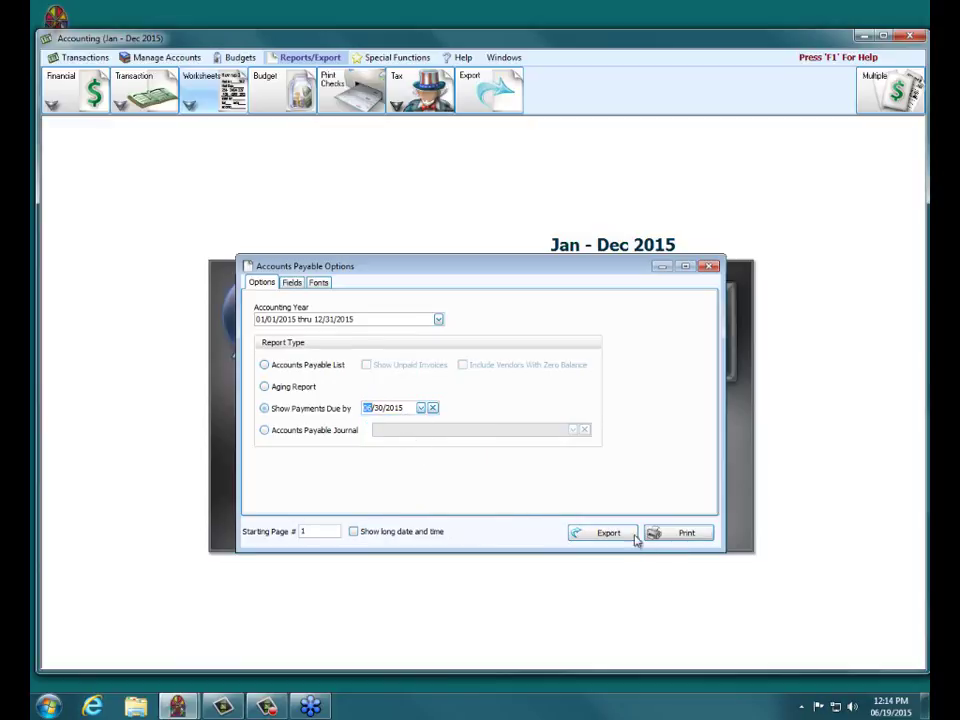
pyautogui.click(673, 533)
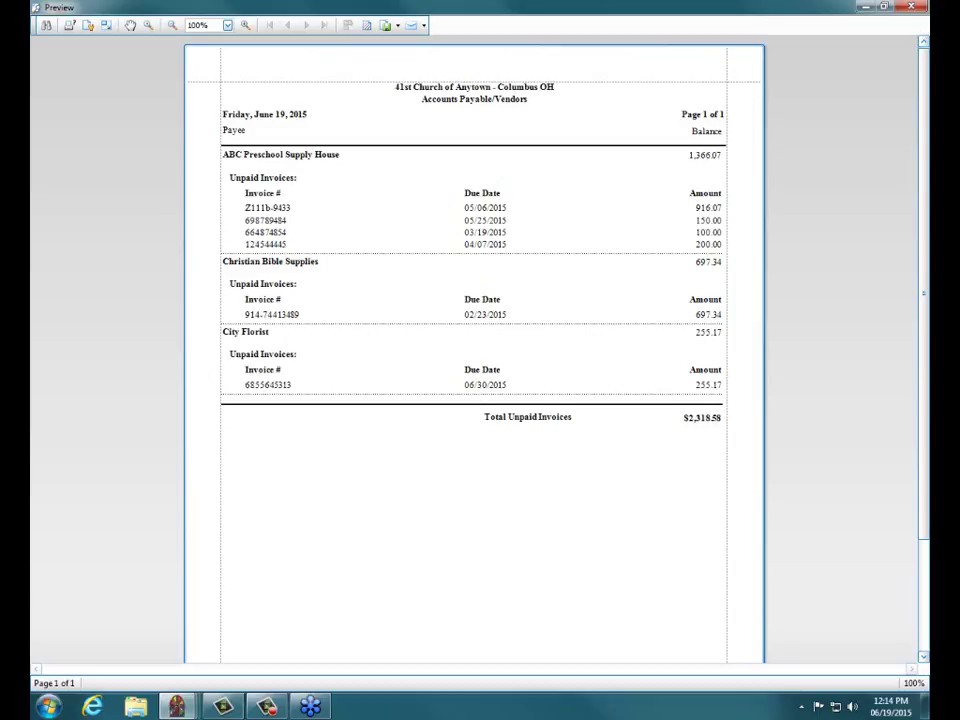
pyautogui.click(920, 10)
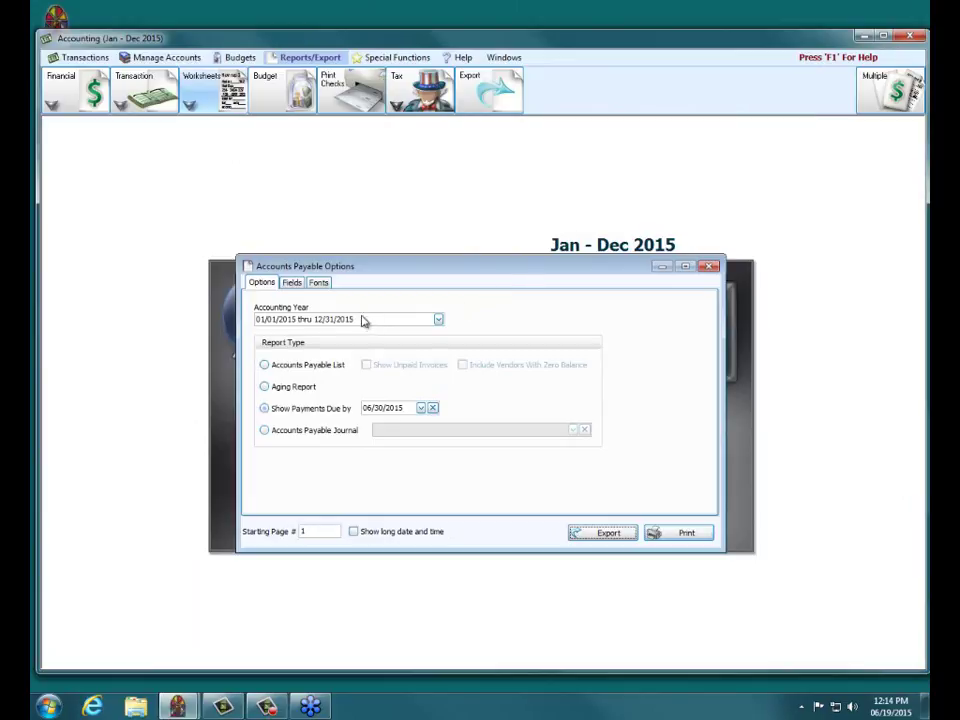
pyautogui.click(289, 284)
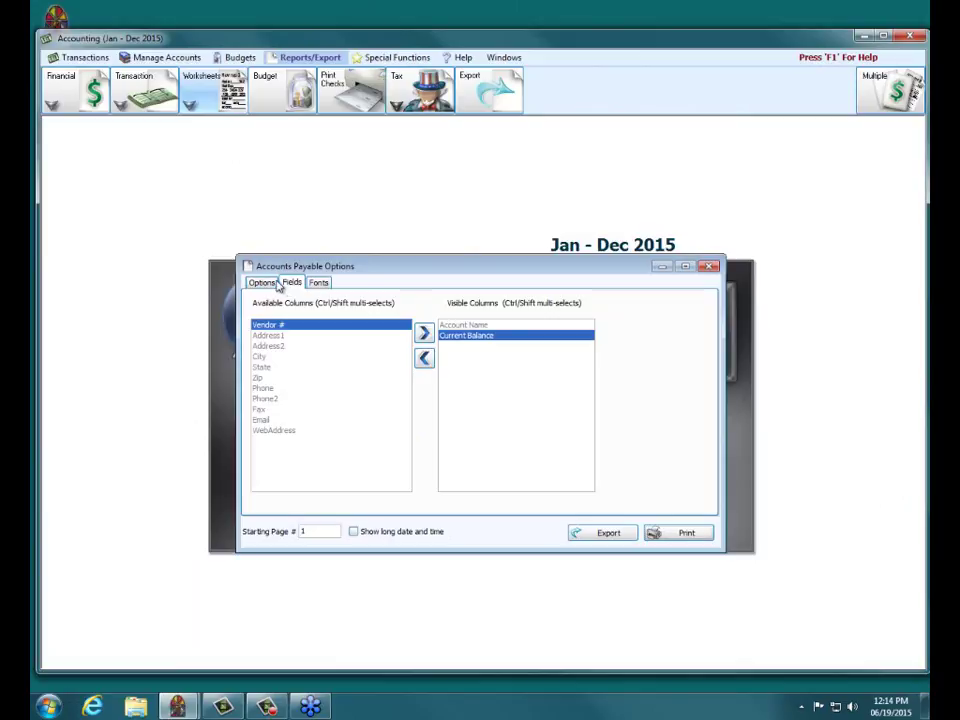
pyautogui.click(266, 284)
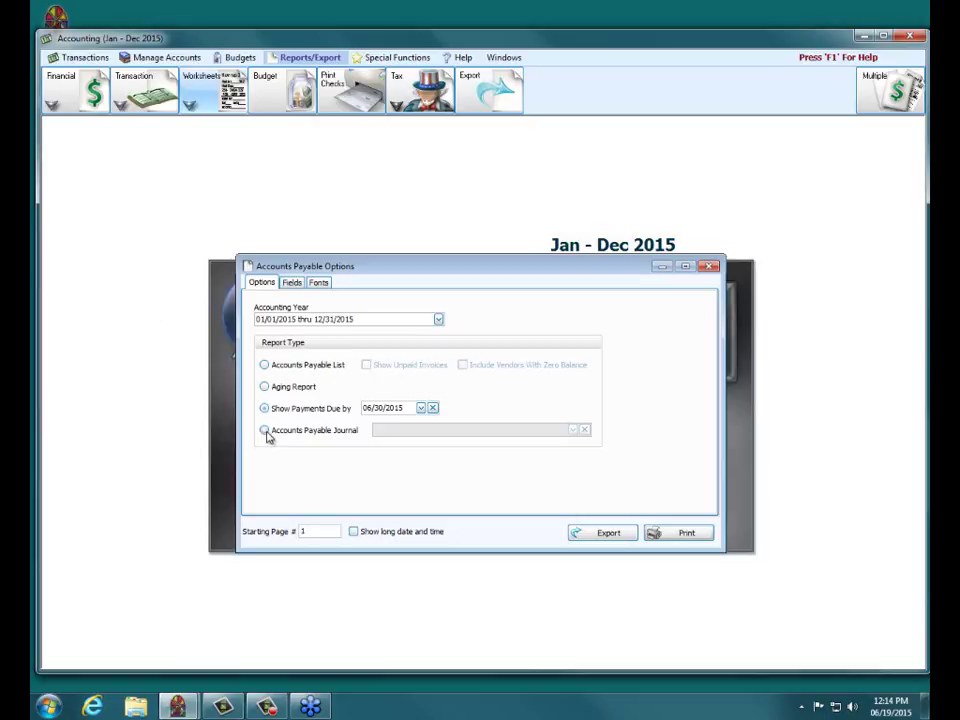
# - Preview the Accounts Payable Journal with no vendor selected, review the first vendors' bills and payments, and close the preview
pyautogui.click(265, 431)
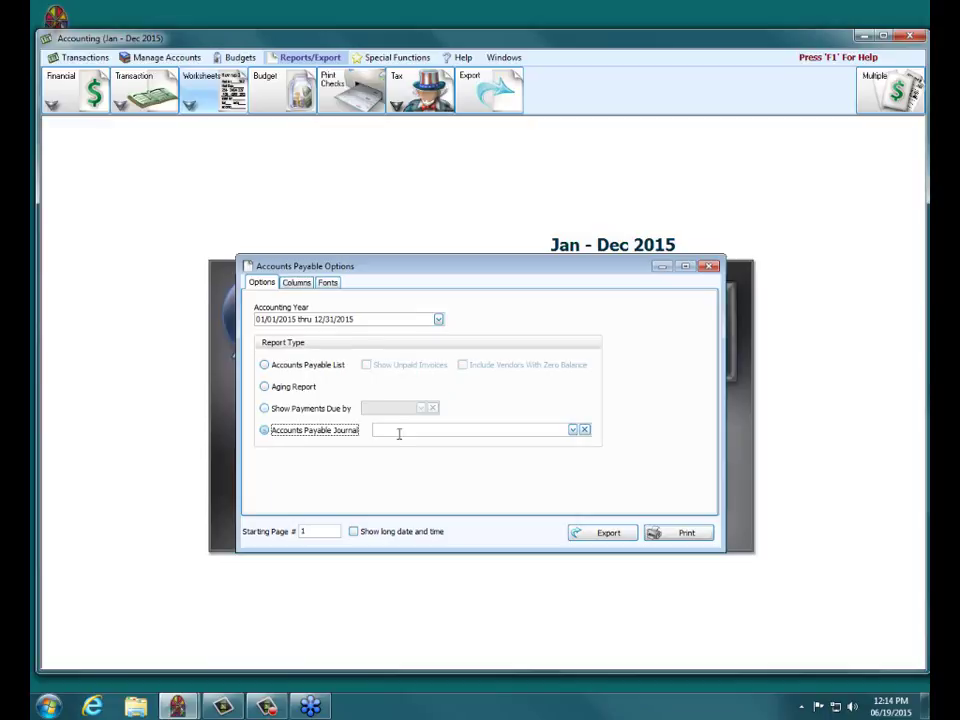
pyautogui.click(573, 430)
pyautogui.click(573, 430)
pyautogui.click(585, 430)
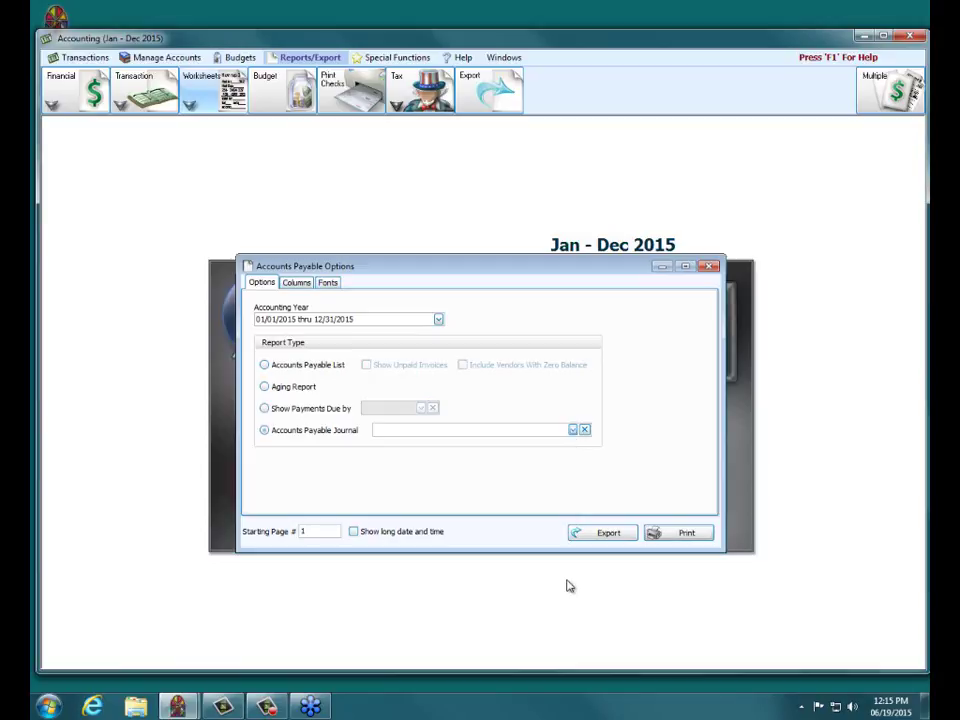
pyautogui.click(651, 534)
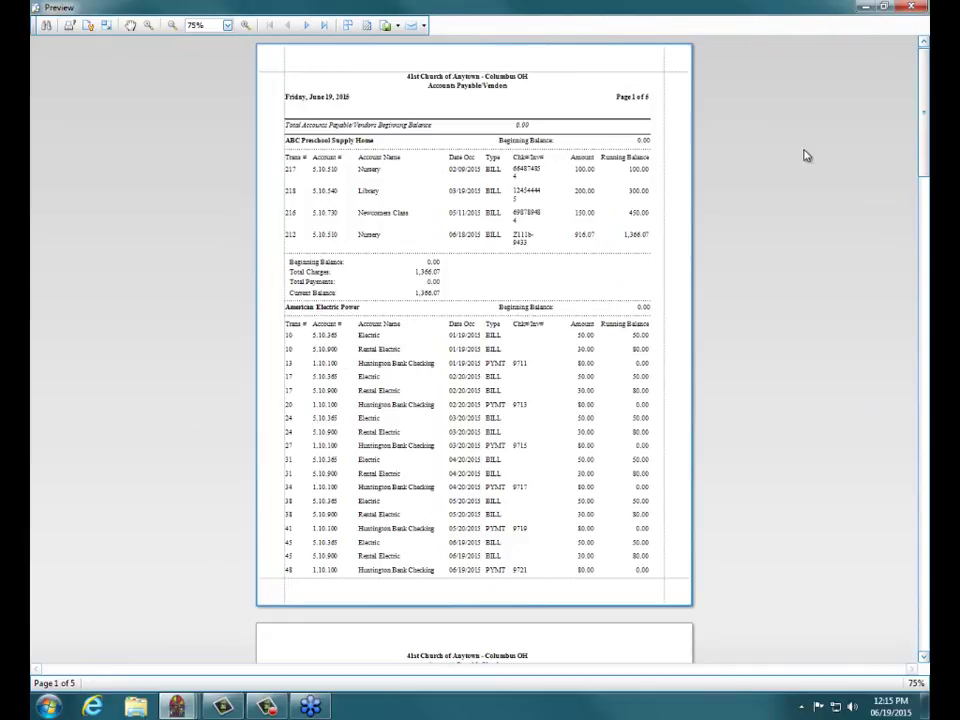
pyautogui.click(243, 25)
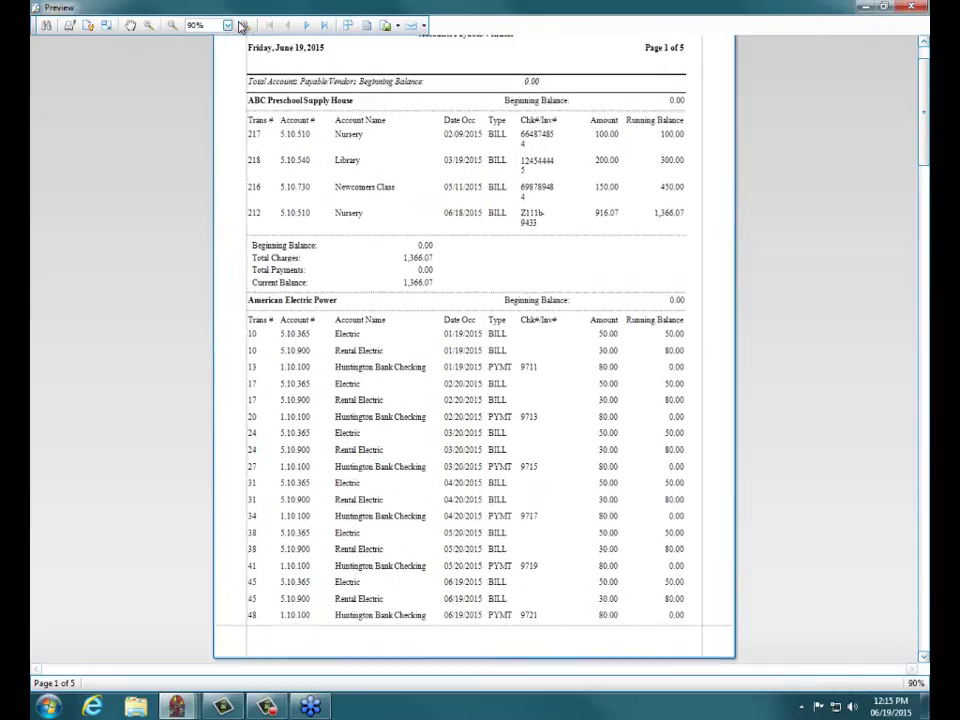
pyautogui.click(241, 25)
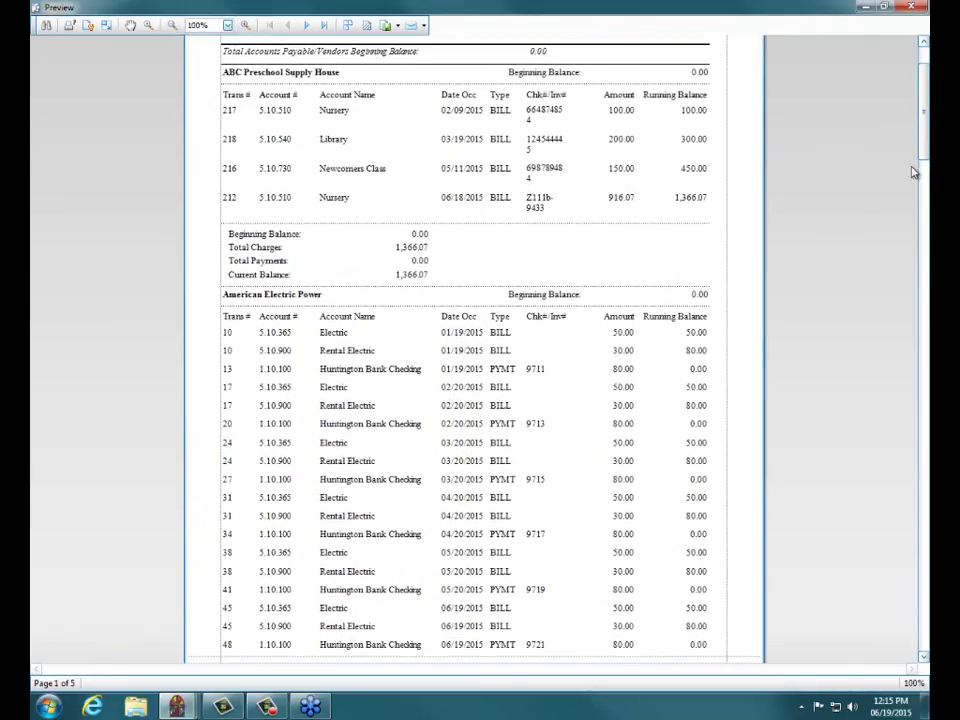
pyautogui.moveTo(925, 147); pyautogui.dragTo(925, 122)
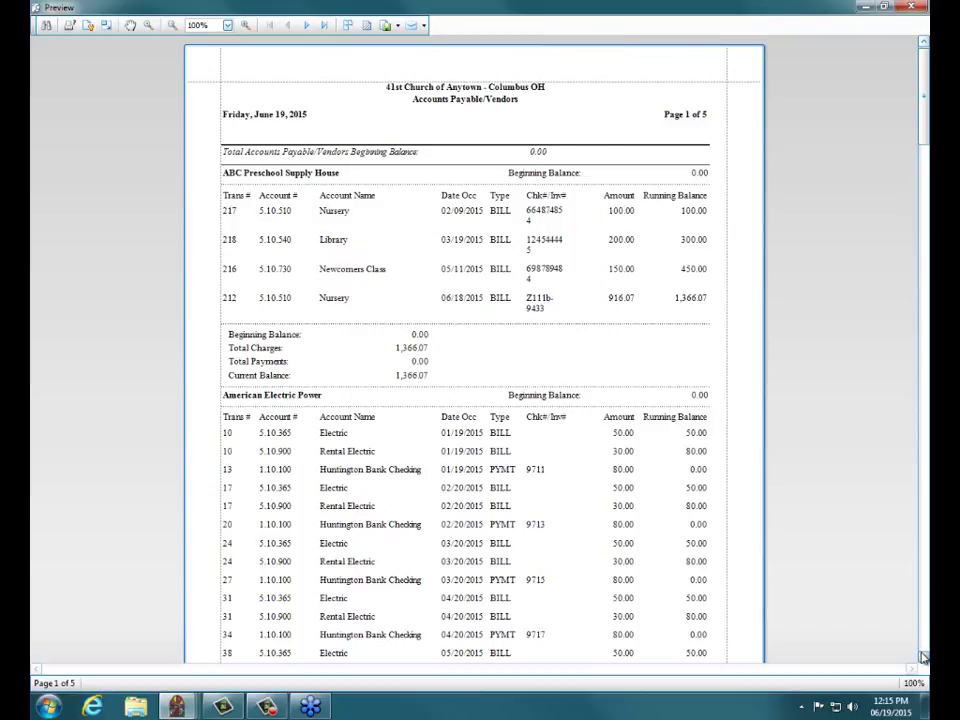
pyautogui.scroll(-3, 693, 490)
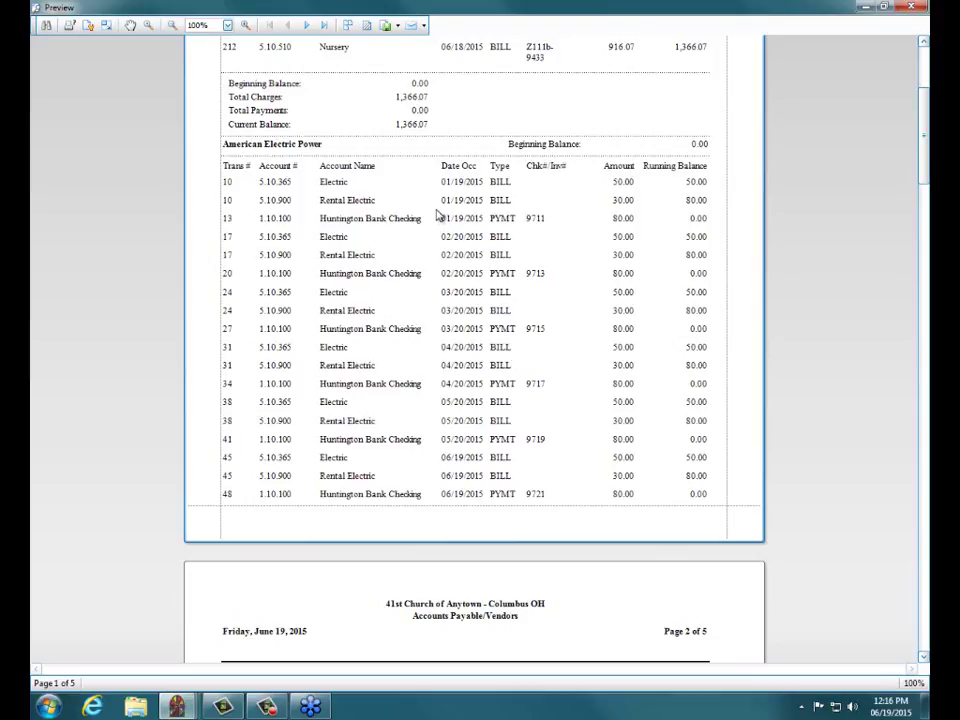
pyautogui.moveTo(926, 128); pyautogui.dragTo(927, 80)
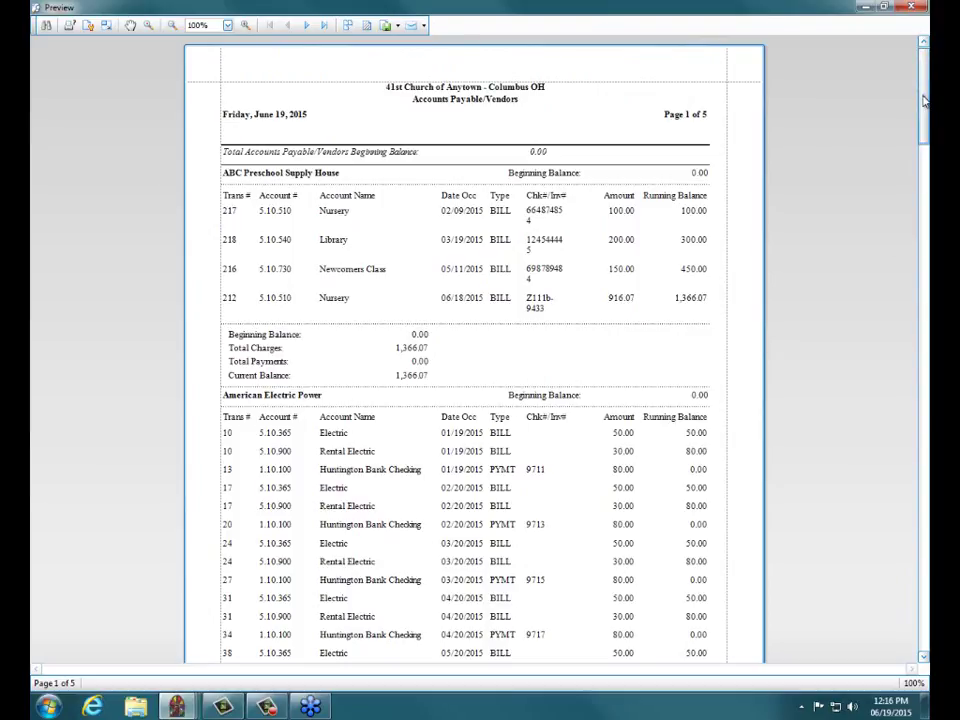
pyautogui.click(911, 6)
# - Limit the Accounts Payable Journal to American Electric Power, preview that vendor's transactions down to the totals, and close the preview
pyautogui.click(413, 432)
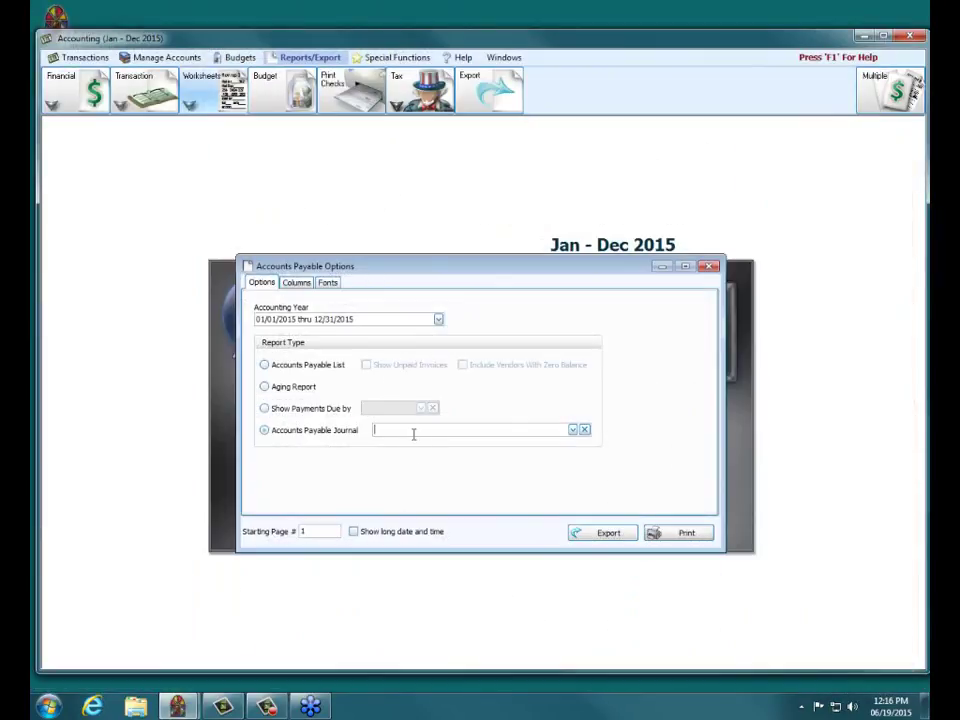
pyautogui.write('americ')
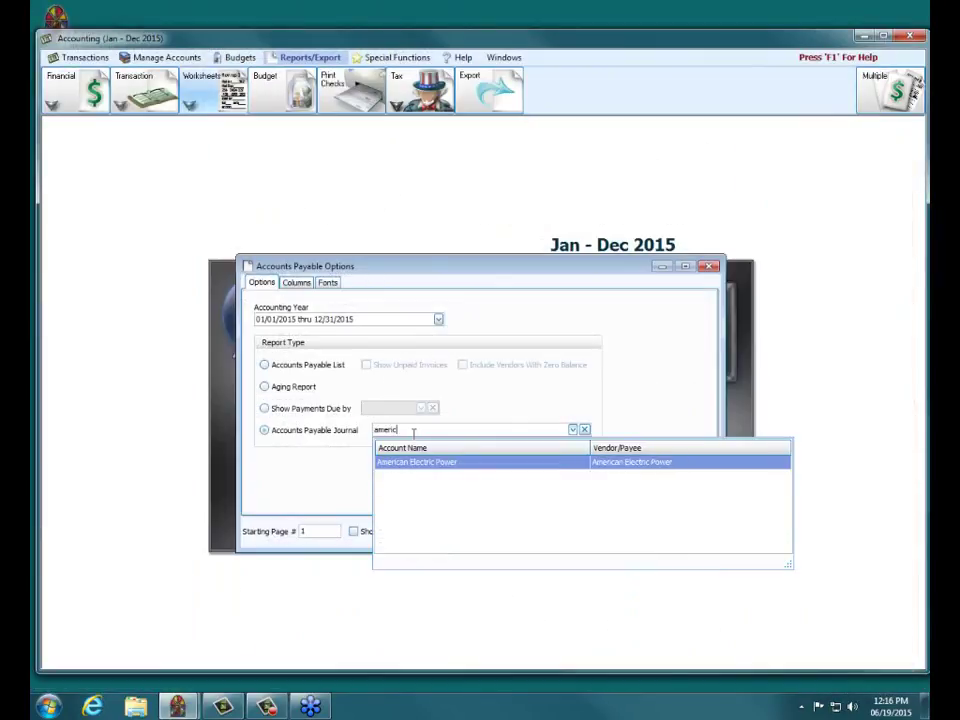
pyautogui.press('Return')
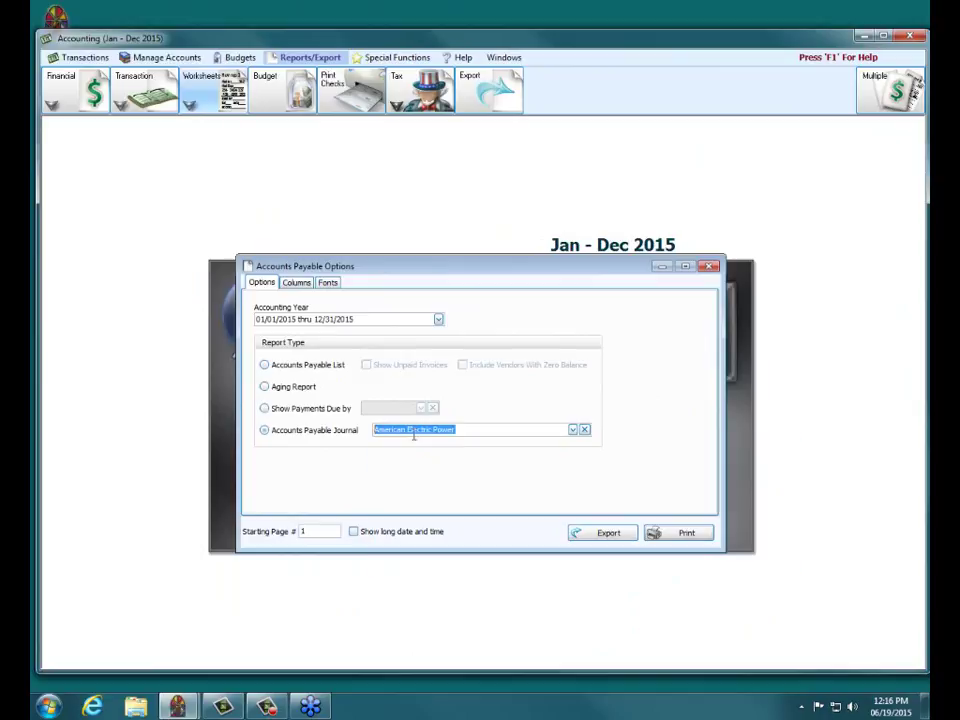
pyautogui.click(681, 533)
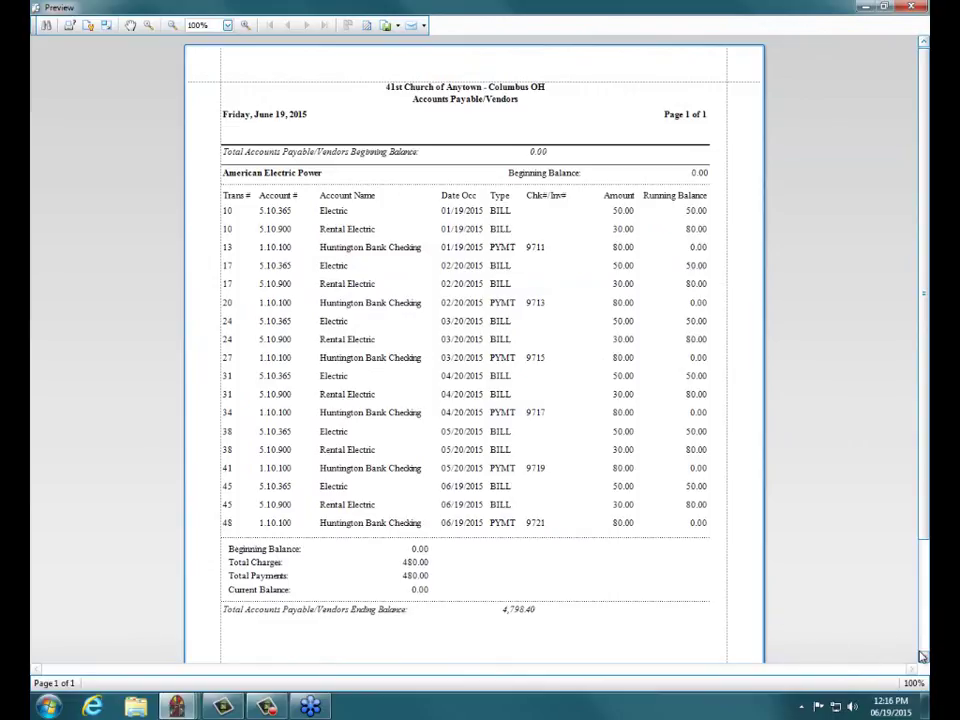
pyautogui.scroll(-3, 692, 494)
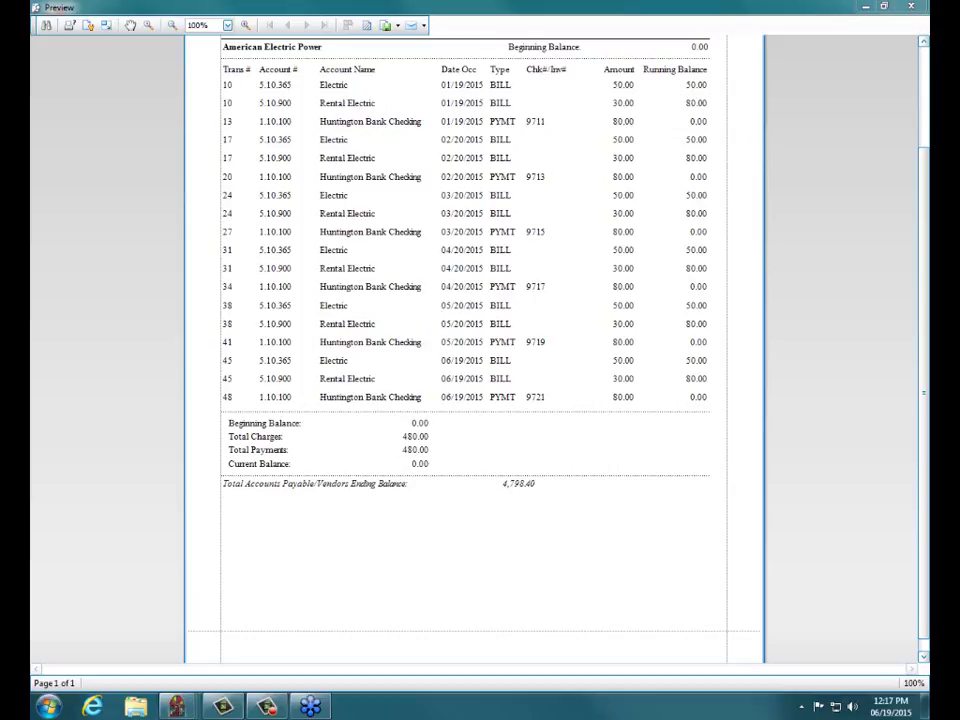
pyautogui.click(910, 7)
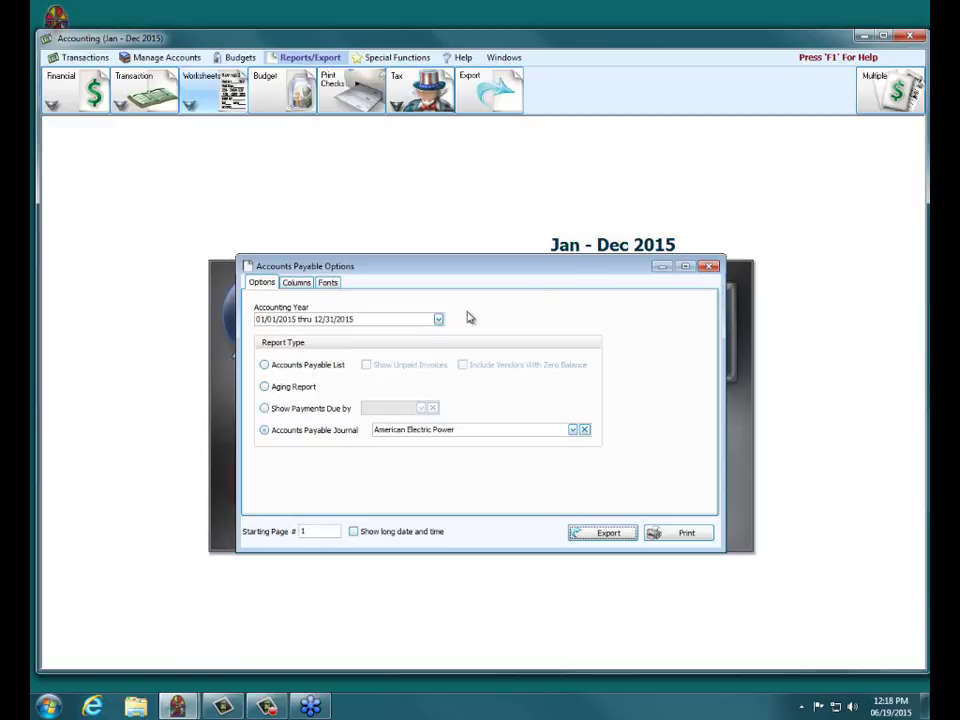
# - Set the report type back to Accounts Payable List and end the GoToWebinar session for everyone
pyautogui.click(264, 366)
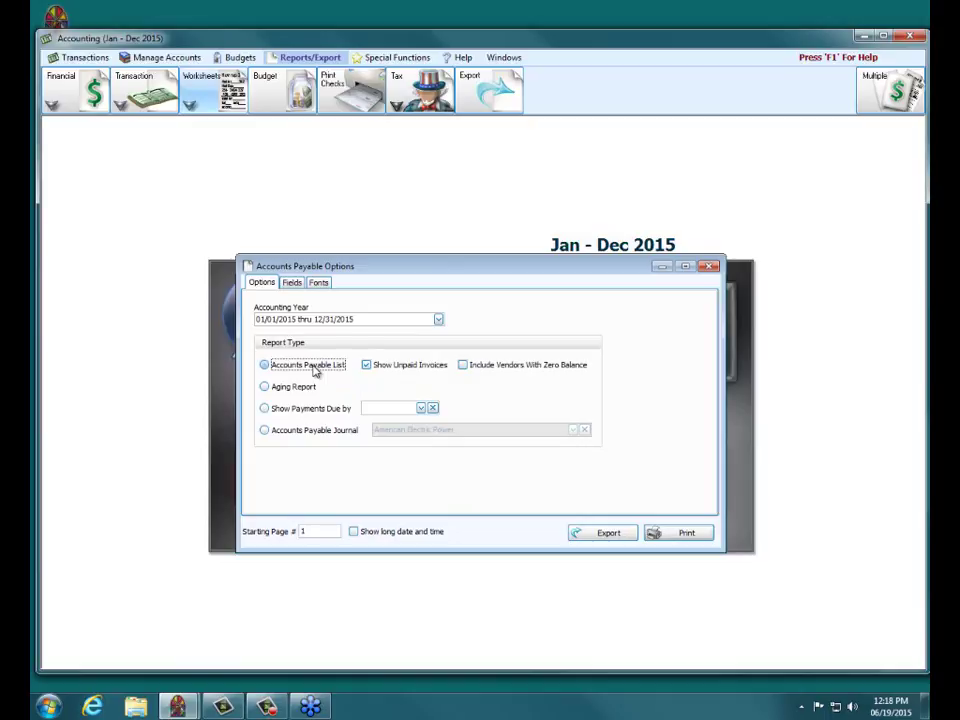
pyautogui.click(660, 542)
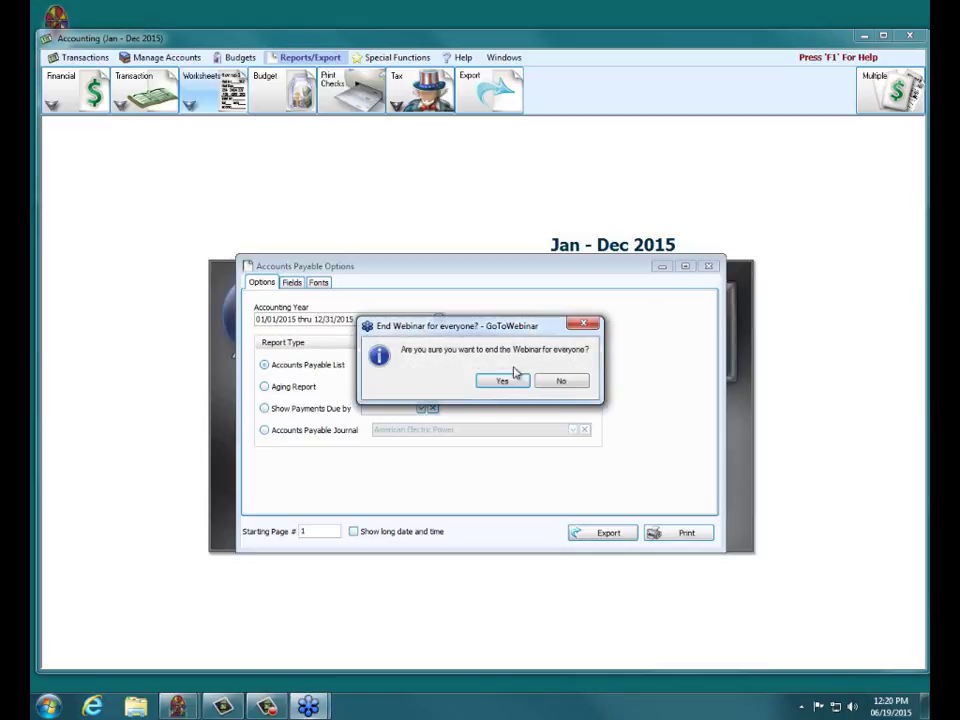
pyautogui.click(506, 380)
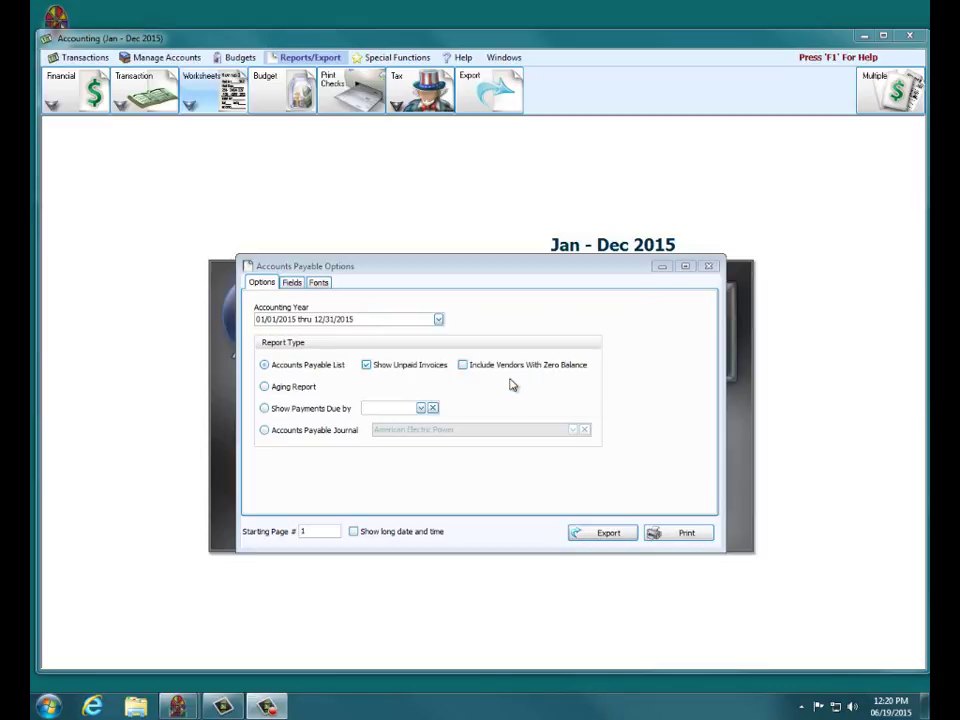